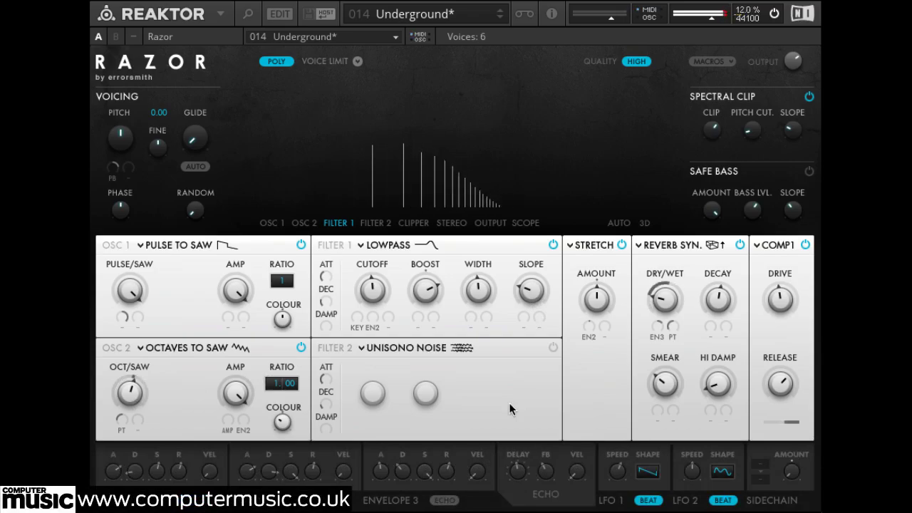
Raise the cutoff of Filter 1's Lowpass to well above its midpoint
mouse_move(372, 291)
mouse_down()
mouse_move(371, 277)
mouse_move(372, 285)
mouse_up()
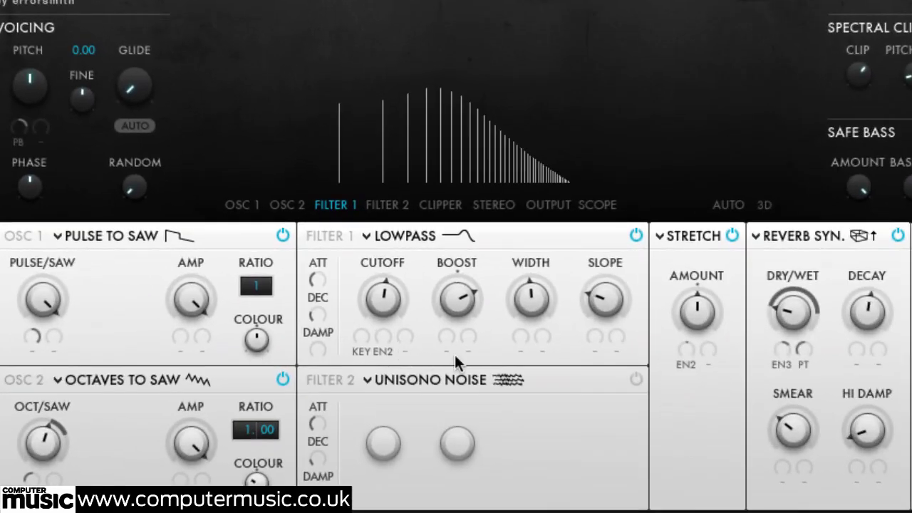
drag(383, 296, 389, 265)
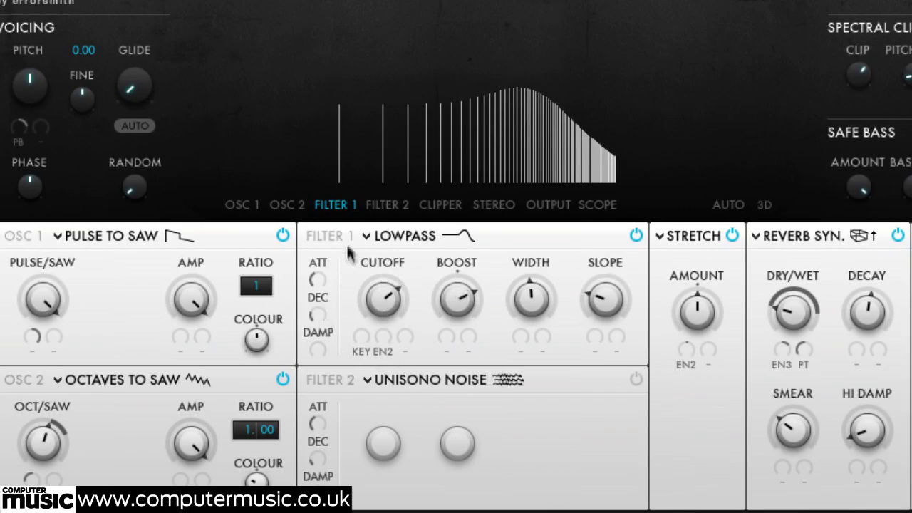
Review the filter types available for Filter 1 and Filter 2, and close the selection without changing either filter
click(385, 236)
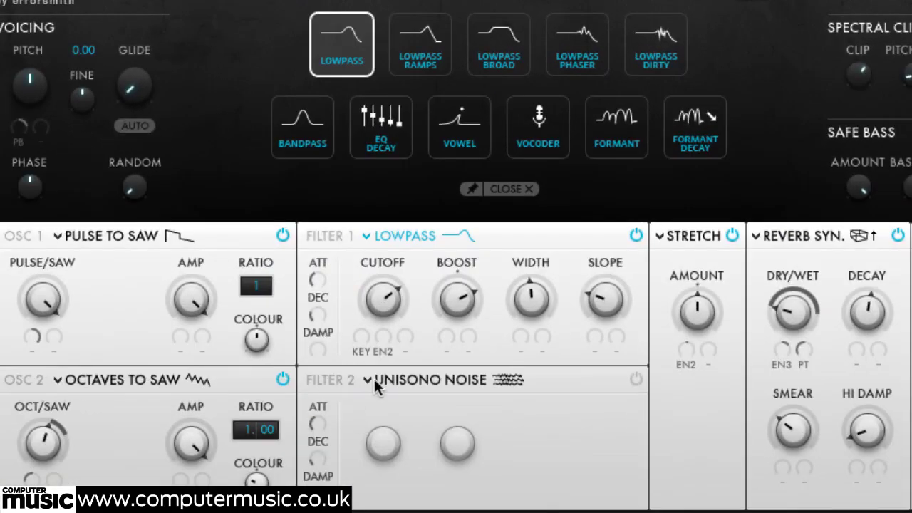
click(401, 382)
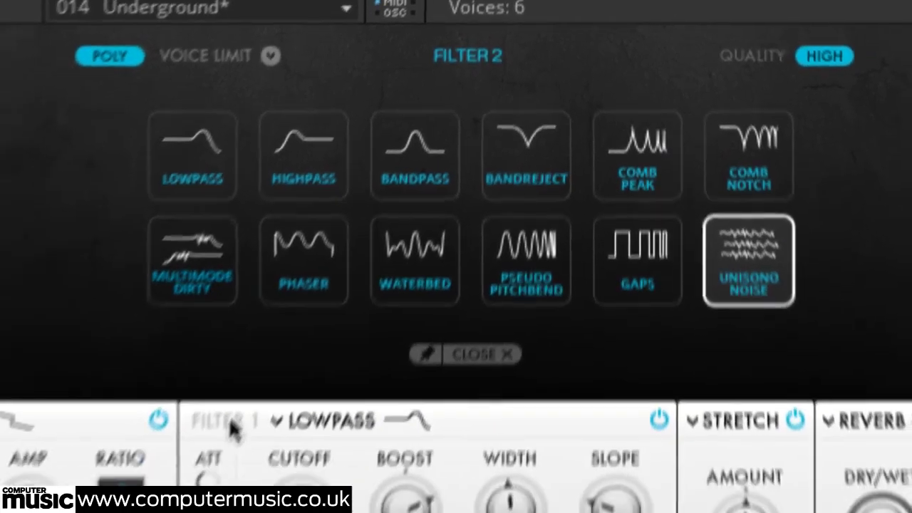
click(194, 495)
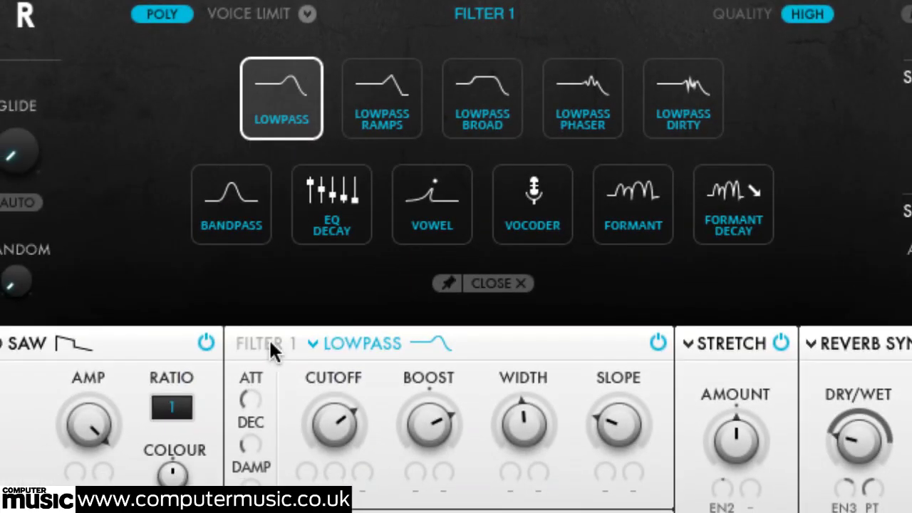
click(493, 285)
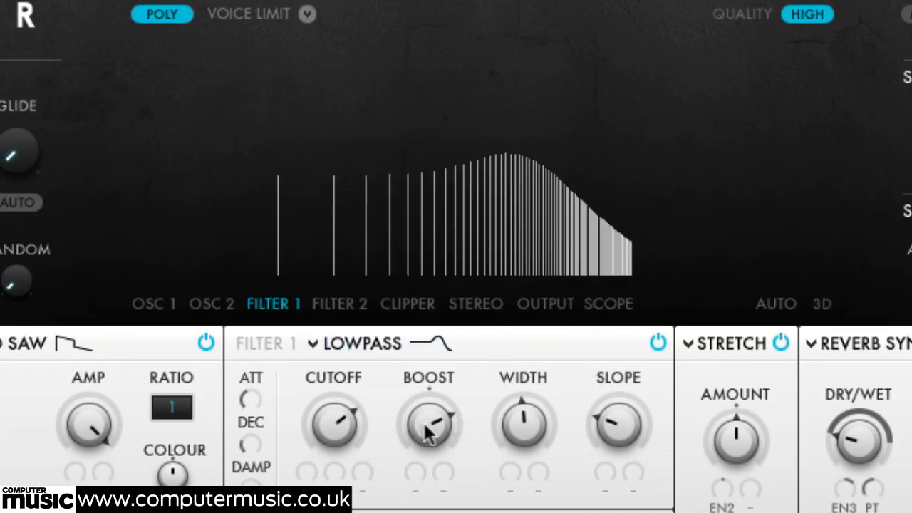
Shape a notch in Filter 1's Lowpass with Boost at -1, Width at 0 and Slope around its midpoint
drag(427, 434, 545, 435)
drag(422, 421, 619, 377)
drag(525, 423, 499, 472)
drag(430, 432, 473, 507)
drag(431, 430, 431, 470)
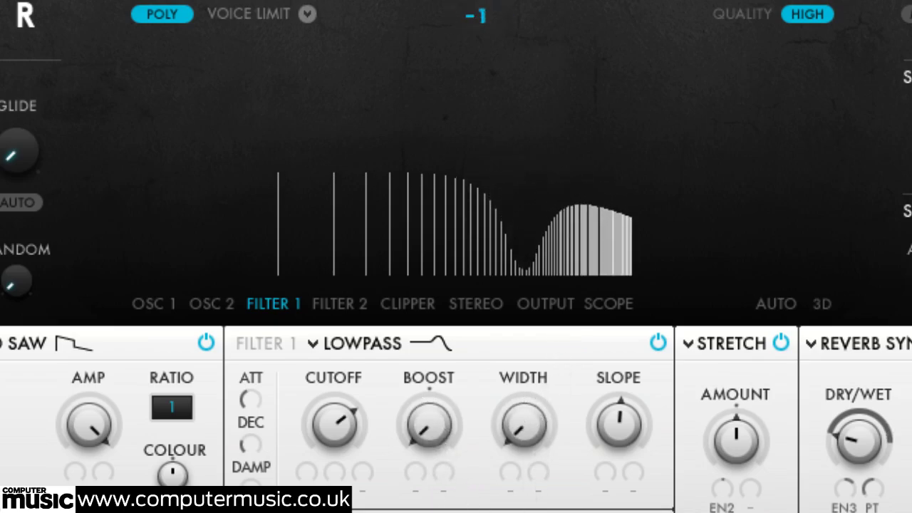
drag(523, 436, 510, 482)
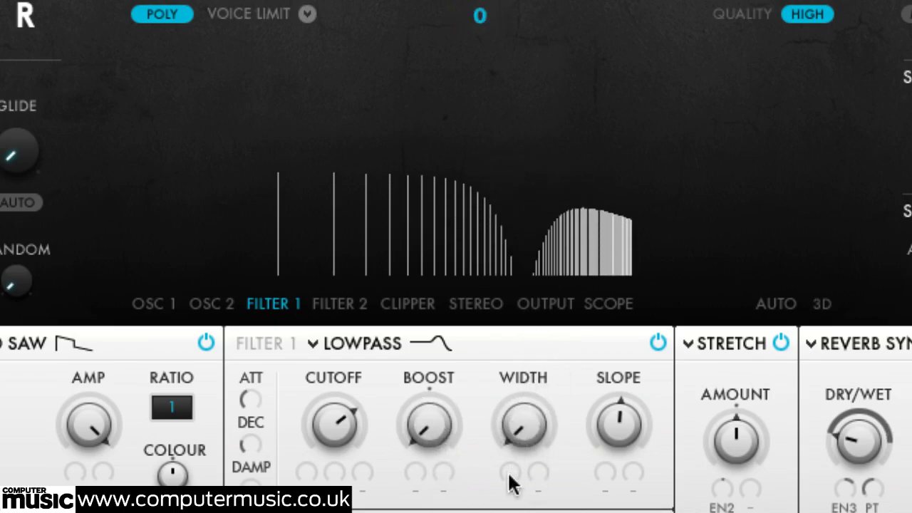
Reshape the Lowpass into a resonant peak with Cutoff at 79, Boost at 0.76 and Slope at -26.6
drag(422, 431, 458, 311)
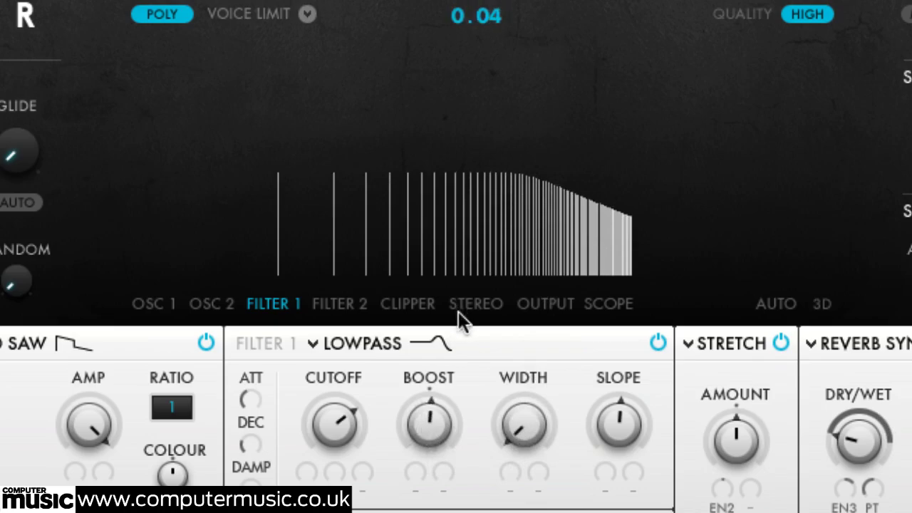
drag(337, 420, 320, 473)
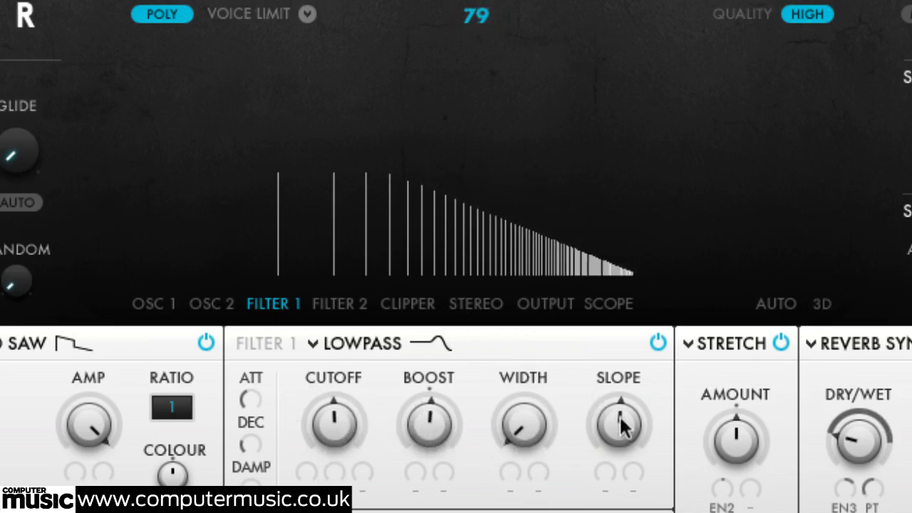
drag(617, 433, 605, 481)
drag(403, 379, 480, 346)
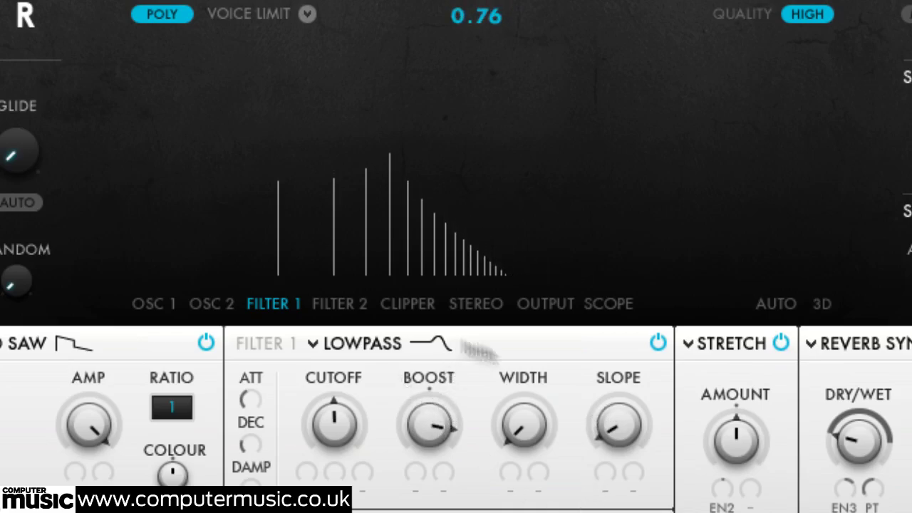
drag(620, 431, 639, 387)
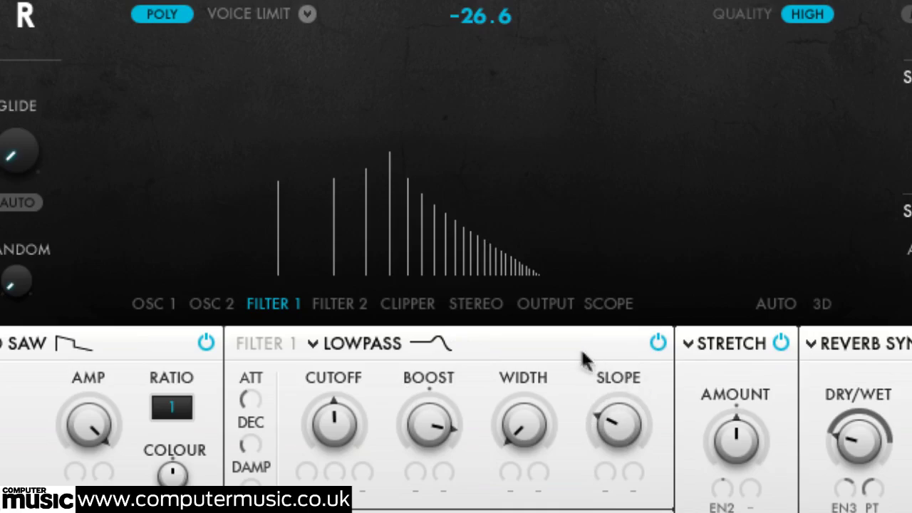
Switch Filter 1 to Lowpass Phaser, set its Cutoff to 103 and reduce Cycles to just above the midpoint
click(358, 345)
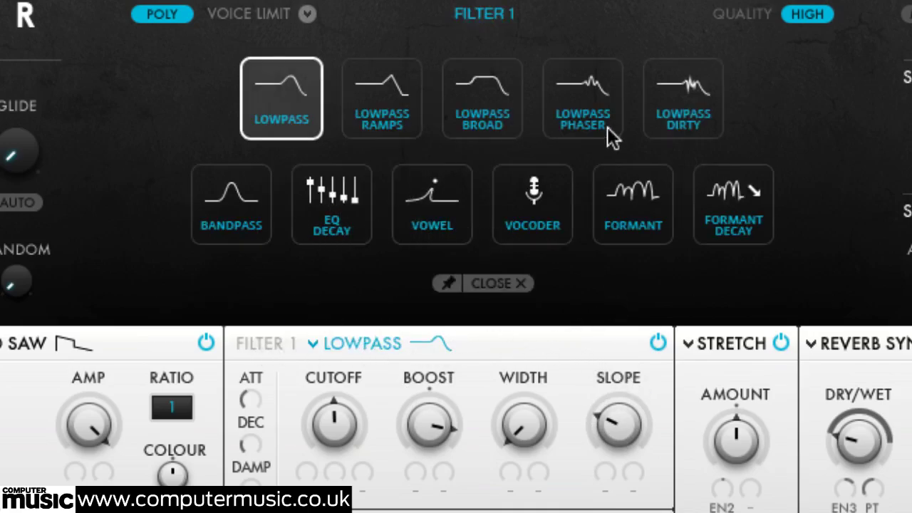
click(590, 114)
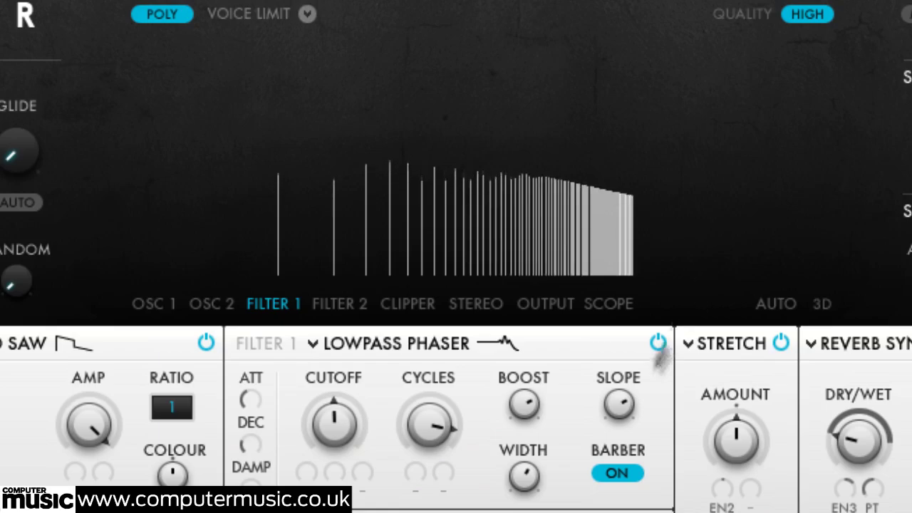
drag(345, 431, 350, 391)
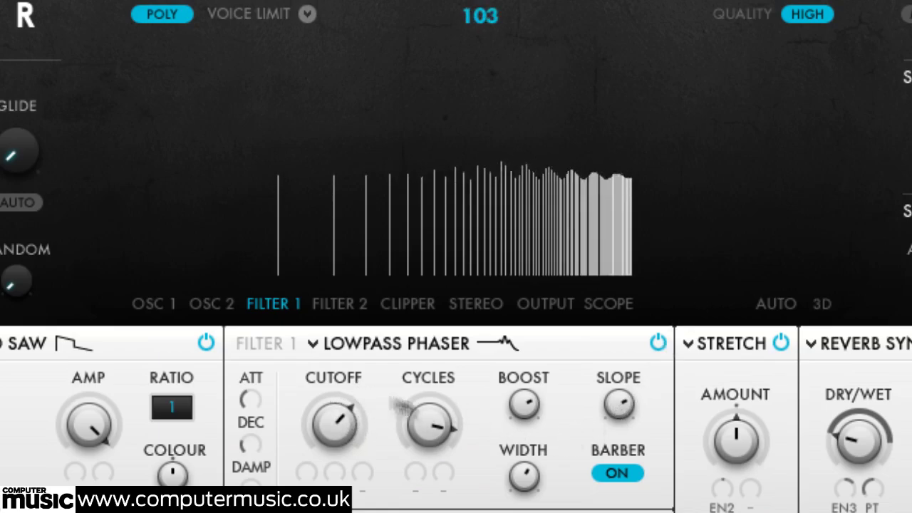
drag(433, 432, 438, 498)
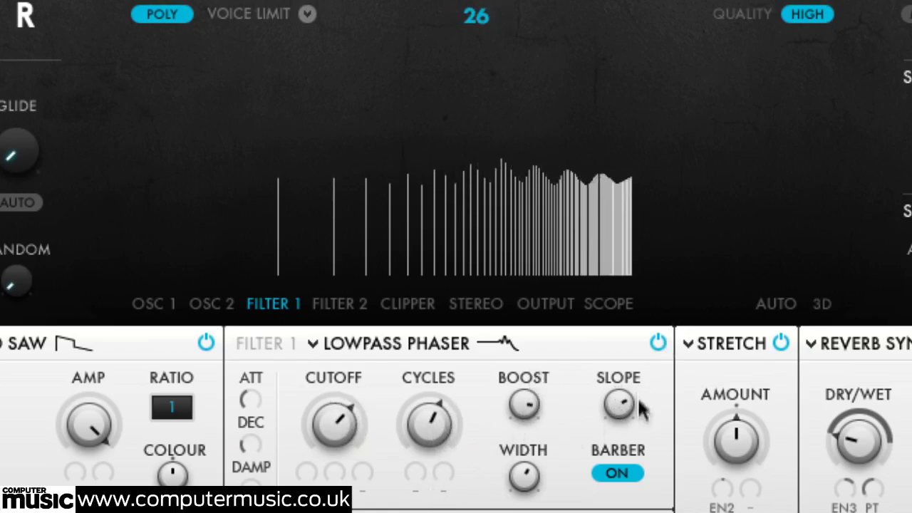
Try the Lowpass Phaser with Barber off, setting Slope to about midpoint and Cutoff to 94, and switch Barber back on
click(617, 476)
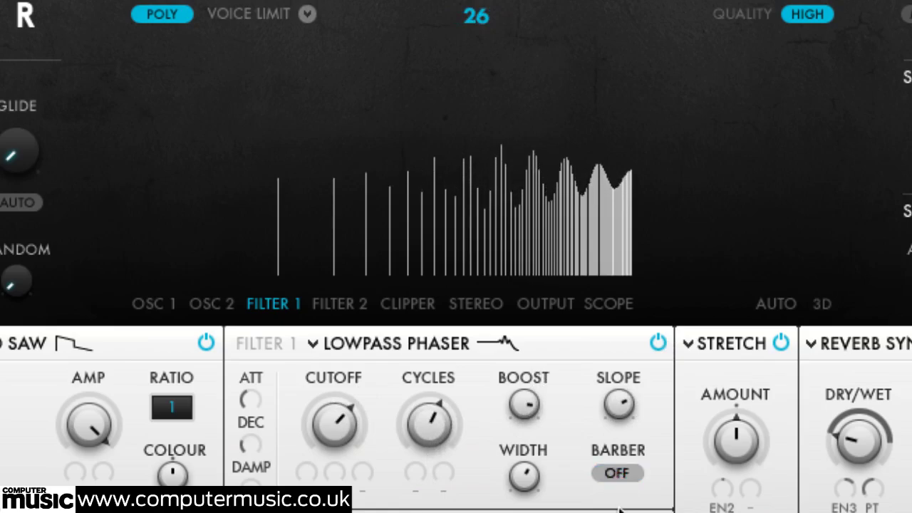
drag(350, 431, 360, 472)
drag(620, 405, 602, 474)
drag(347, 431, 356, 397)
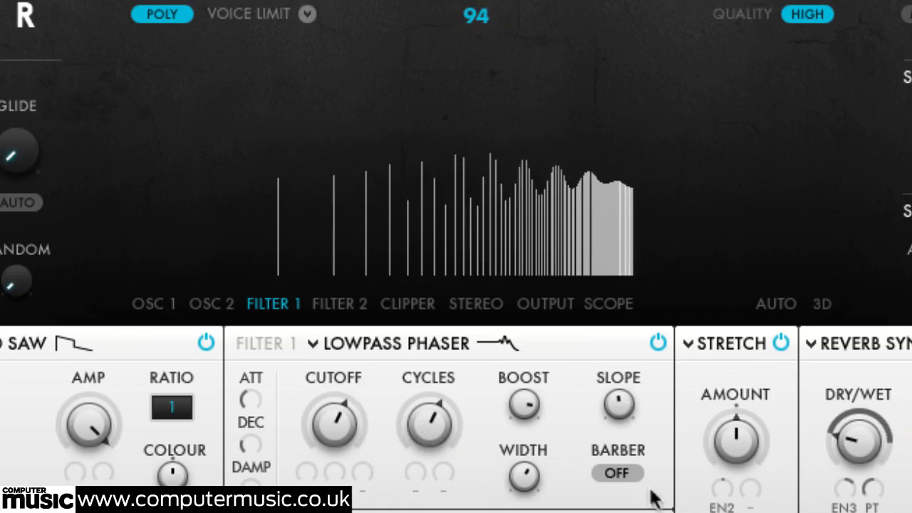
click(616, 474)
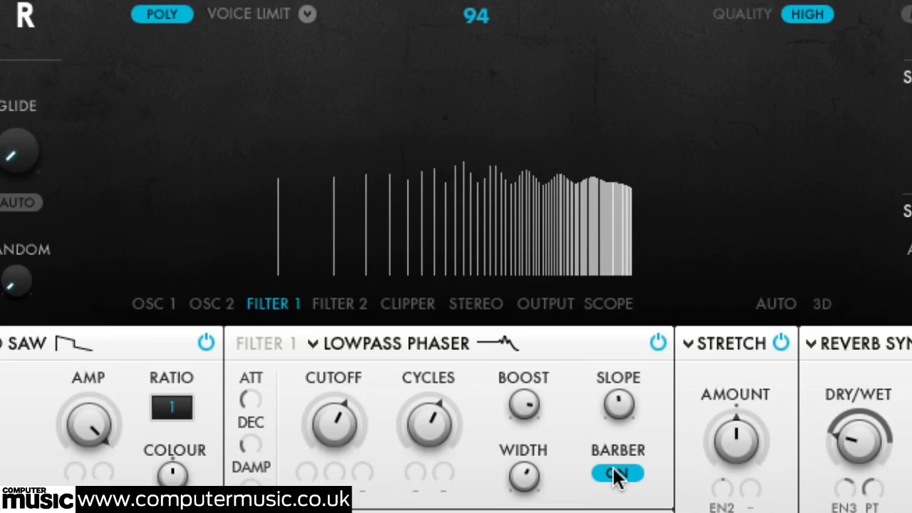
Switch Filter 1 to Bandpass, lower Cutoff to about its midpoint and set Boost to 0.42
click(349, 347)
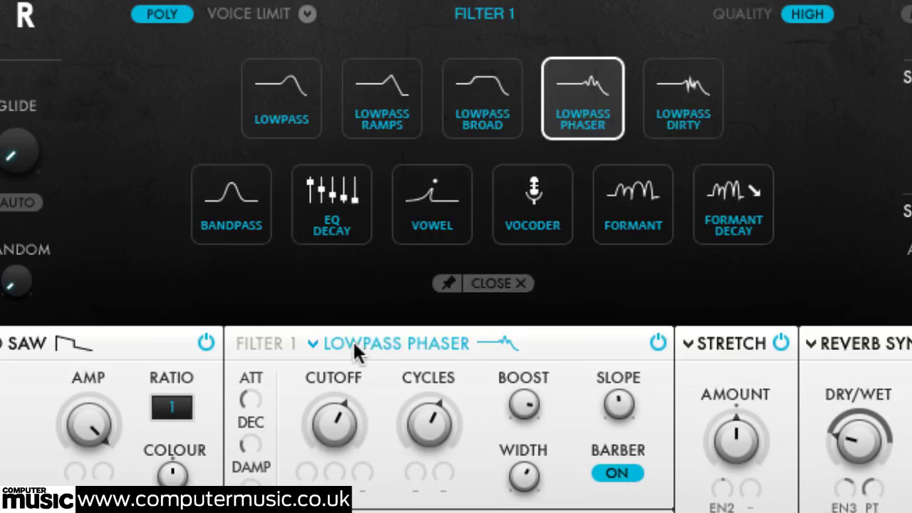
click(217, 216)
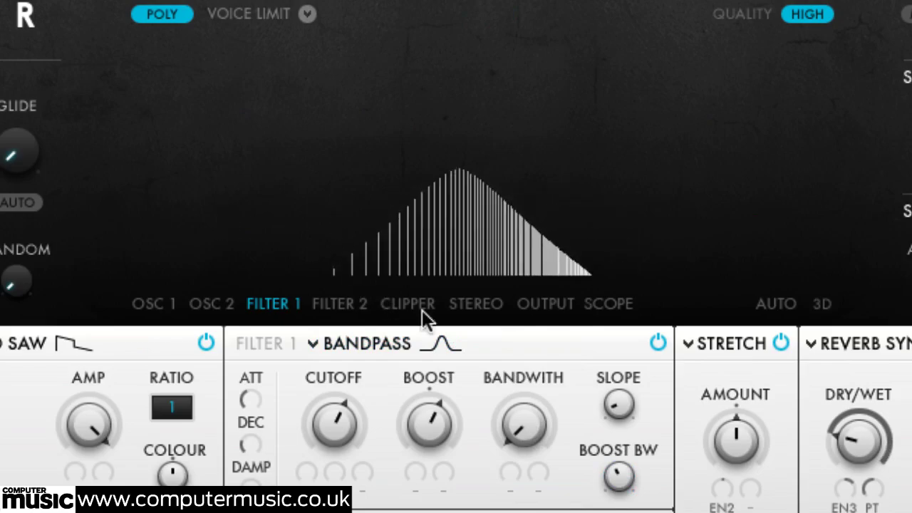
drag(334, 426, 443, 423)
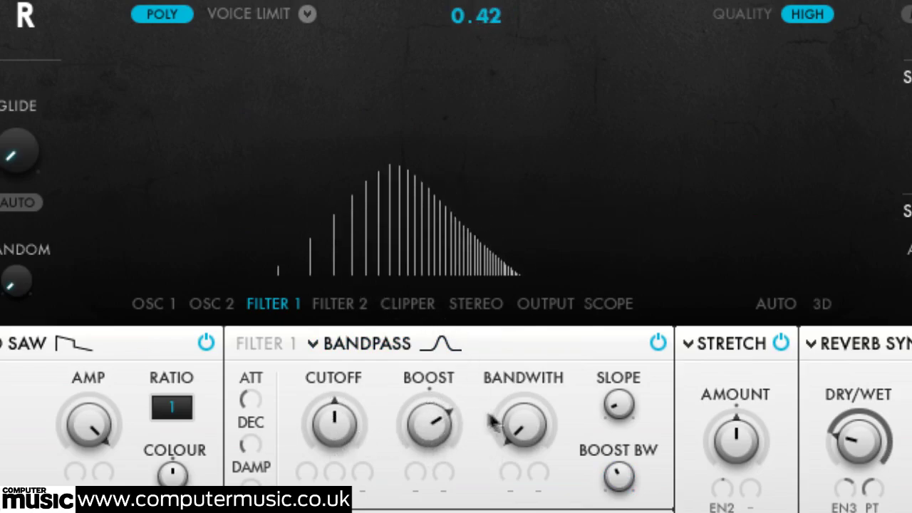
Vary the Bandpass filter's bandwidth and boost, and sweep its cutoff upwards
drag(541, 433, 499, 442)
mouse_move(430, 425)
mouse_down()
mouse_move(437, 464)
mouse_move(445, 417)
mouse_up()
drag(509, 417, 516, 389)
mouse_move(428, 425)
mouse_down()
mouse_move(430, 505)
mouse_move(431, 414)
mouse_up()
drag(338, 439, 340, 381)
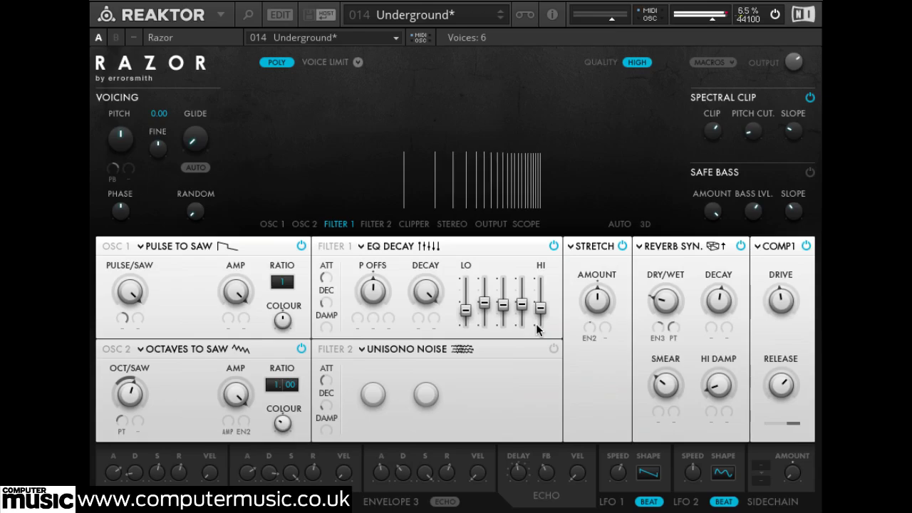
Set EQ Decay's middle band to 6.75 and highest band to -6.75, boost the fourth band and set Decay to 32
drag(502, 304, 504, 267)
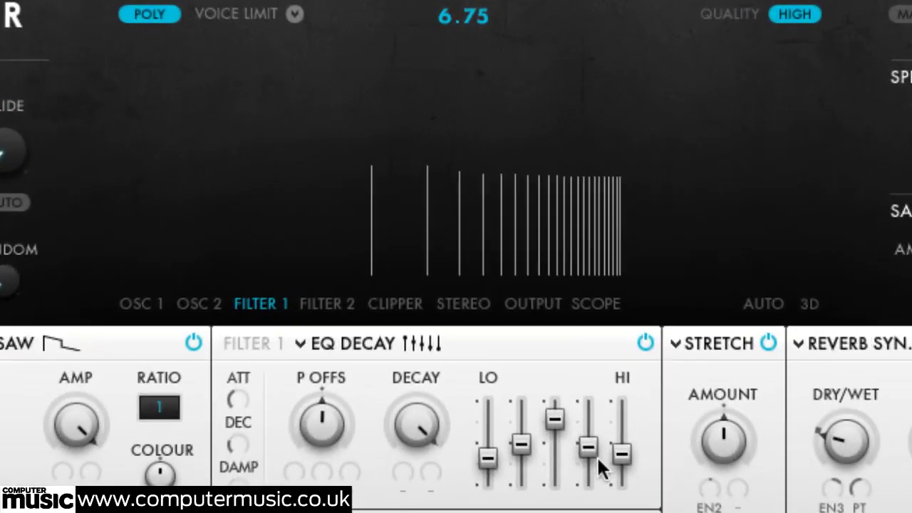
drag(623, 459, 621, 481)
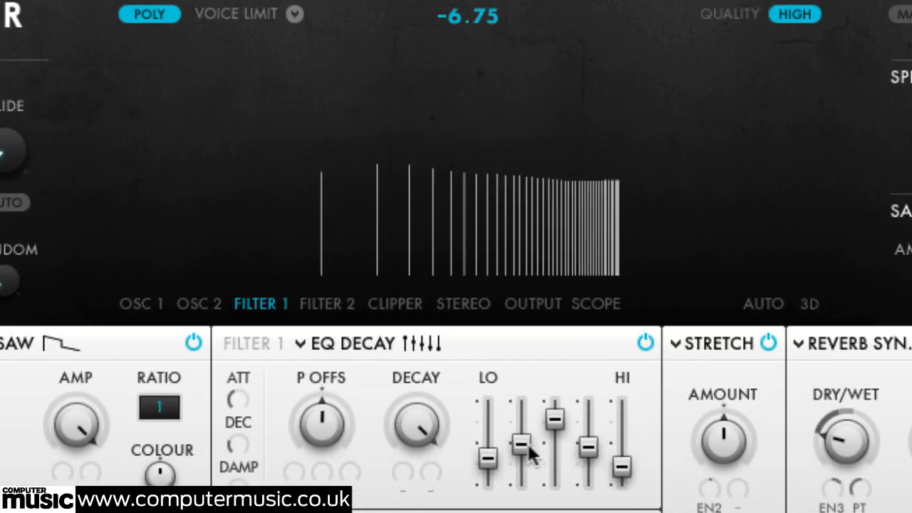
click(589, 447)
drag(590, 445, 592, 421)
drag(421, 432, 419, 512)
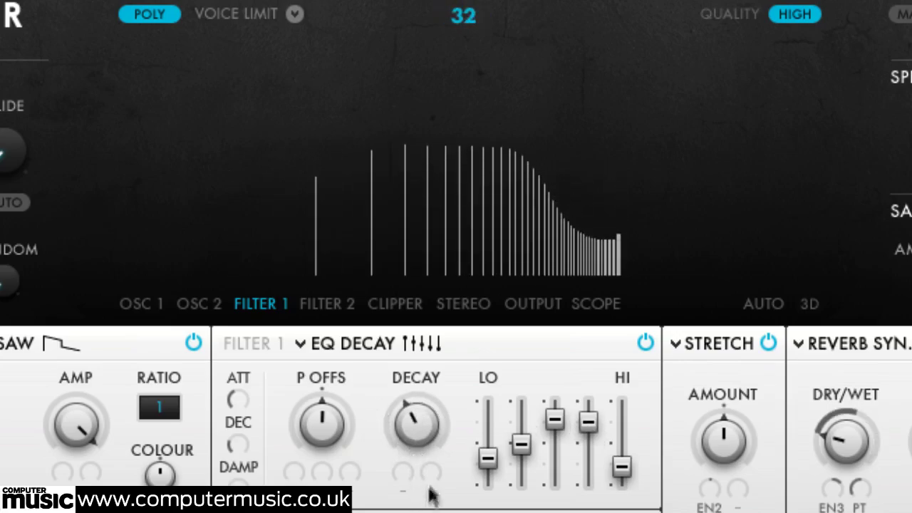
Cut EQ Decay's two lowest bands, bring the middle band near centre, boost the fourth further and set Decay to 43
drag(425, 422, 418, 434)
mouse_move(320, 427)
mouse_down()
mouse_move(336, 396)
mouse_move(328, 428)
mouse_up()
drag(490, 459, 489, 481)
drag(521, 443, 521, 484)
drag(555, 424, 555, 491)
drag(591, 426, 588, 413)
drag(405, 429, 409, 464)
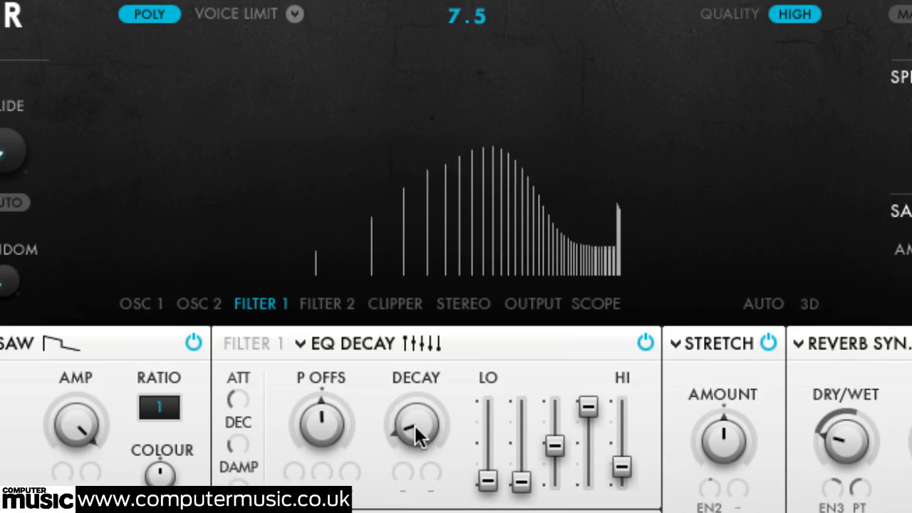
drag(415, 425, 439, 352)
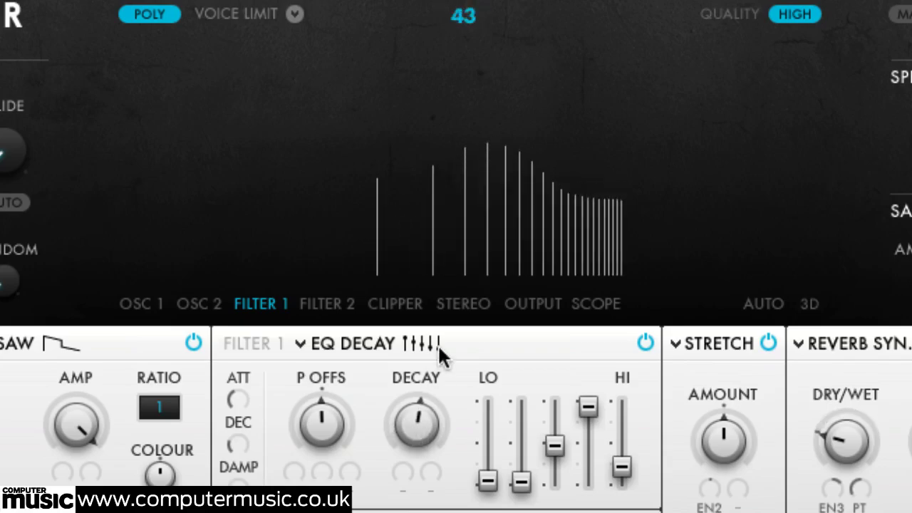
Switch Filter 1 to Formant Decay and set Formant to 5
click(336, 345)
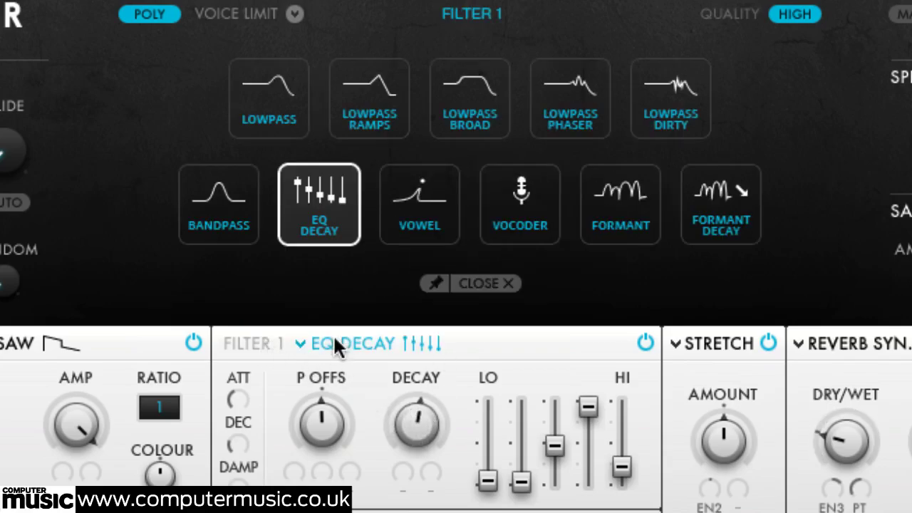
click(721, 227)
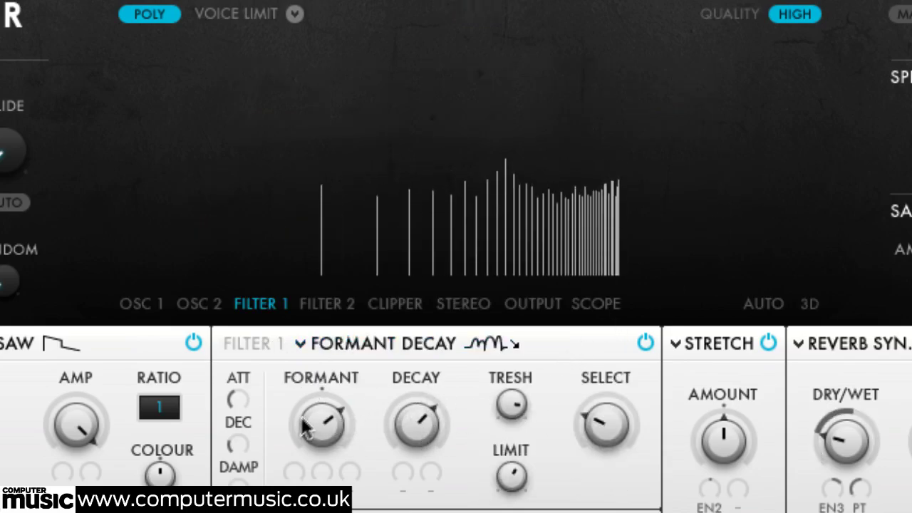
drag(322, 426, 315, 462)
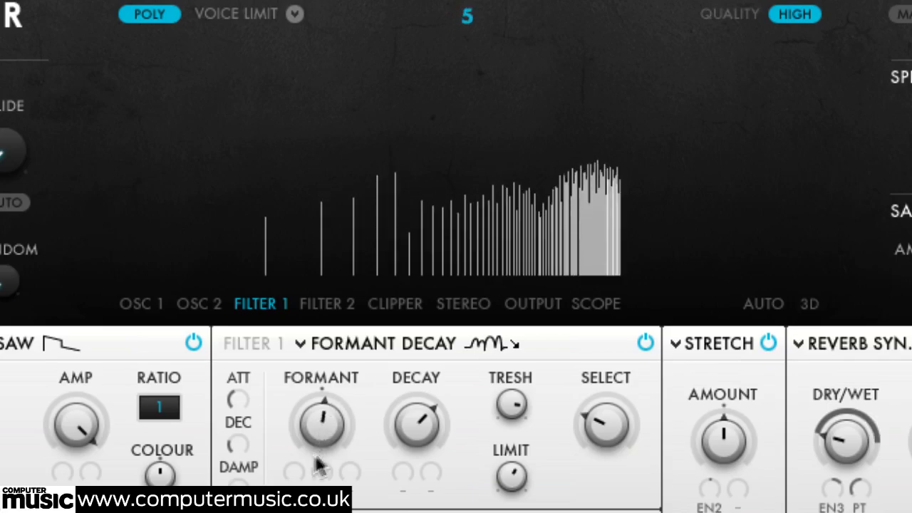
Set Formant Decay's Select to about its midpoint and Decay to 42.5
drag(425, 431, 470, 423)
drag(584, 426, 626, 369)
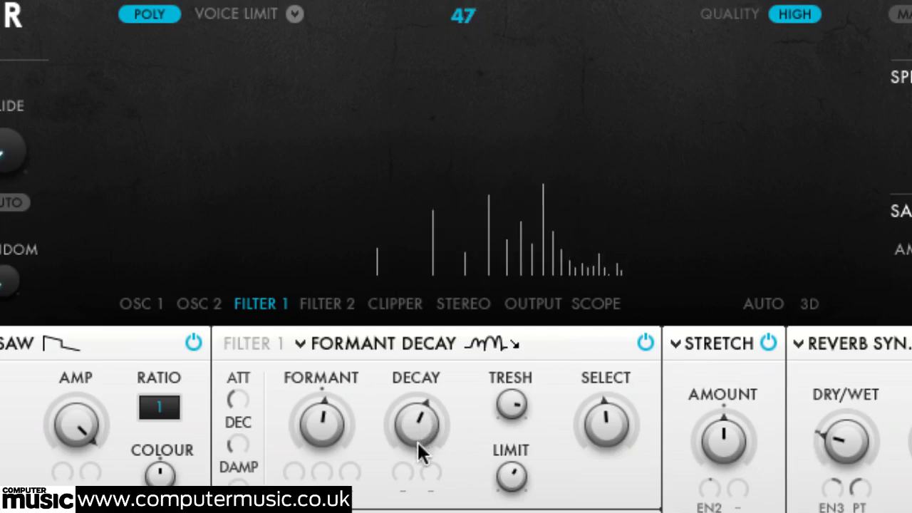
drag(409, 424, 407, 434)
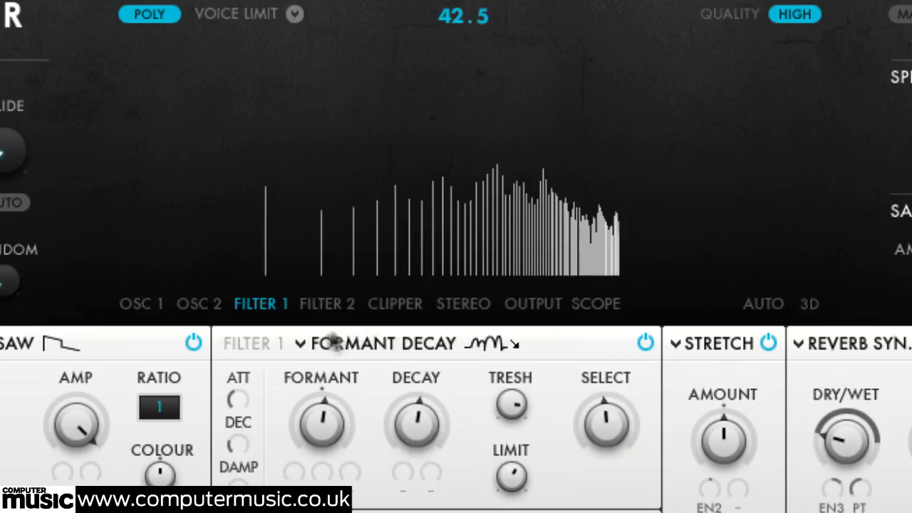
Lower Formant Decay's Formant to -20
scroll(316, 436, down, 5)
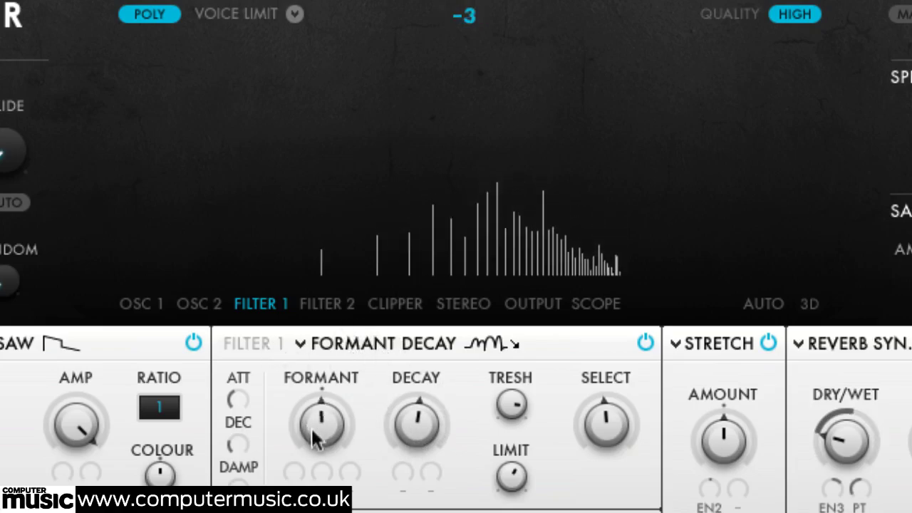
scroll(311, 422, down, 2)
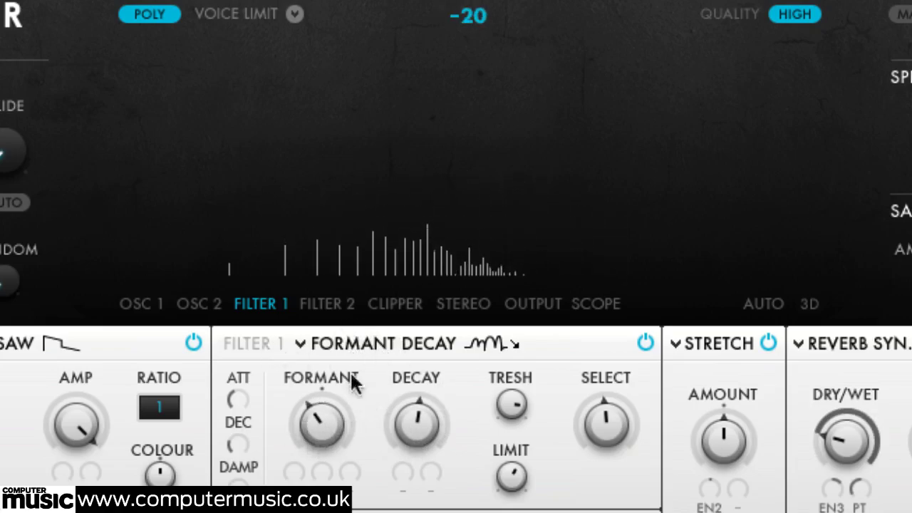
Switch Filter 1 to Vowel and choose e as the first vowel
click(344, 345)
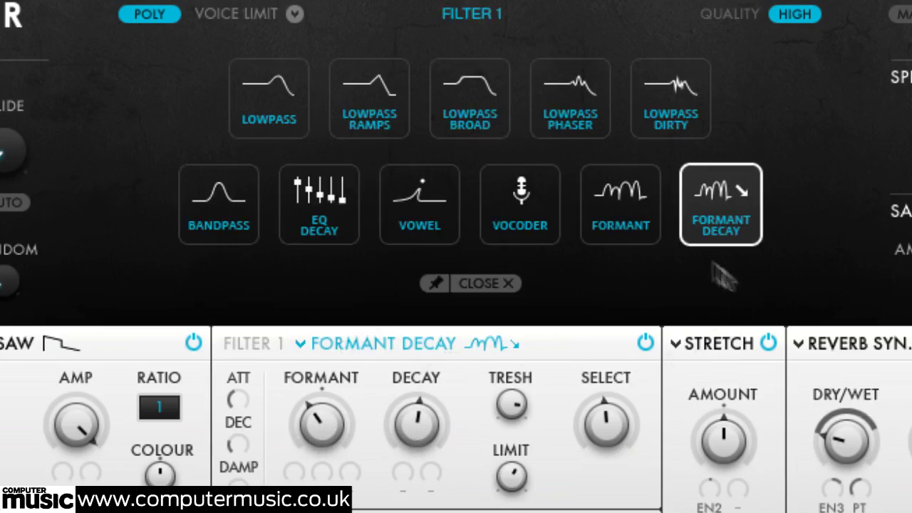
click(406, 223)
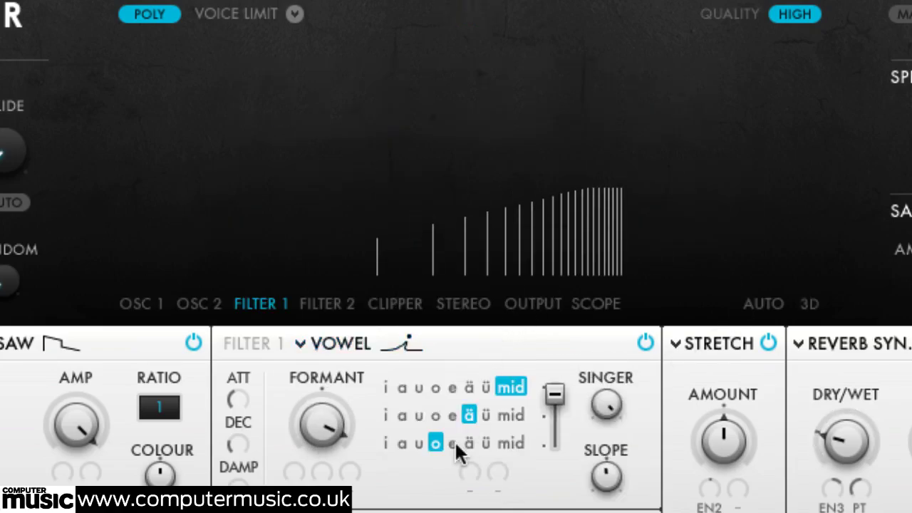
click(449, 390)
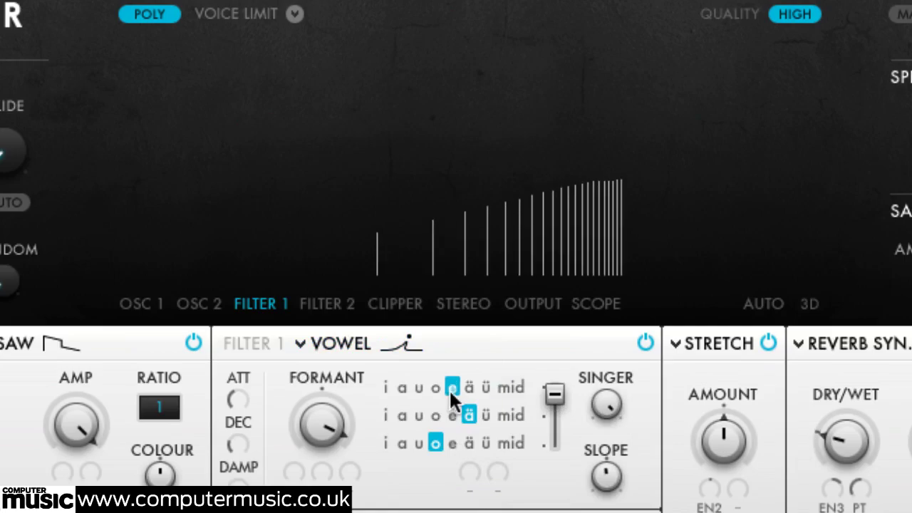
Lower the Vowel filter's Formant to slightly above its midpoint and set the vowel morph slider to 0
drag(315, 419, 319, 497)
drag(550, 389, 554, 413)
drag(554, 476, 554, 483)
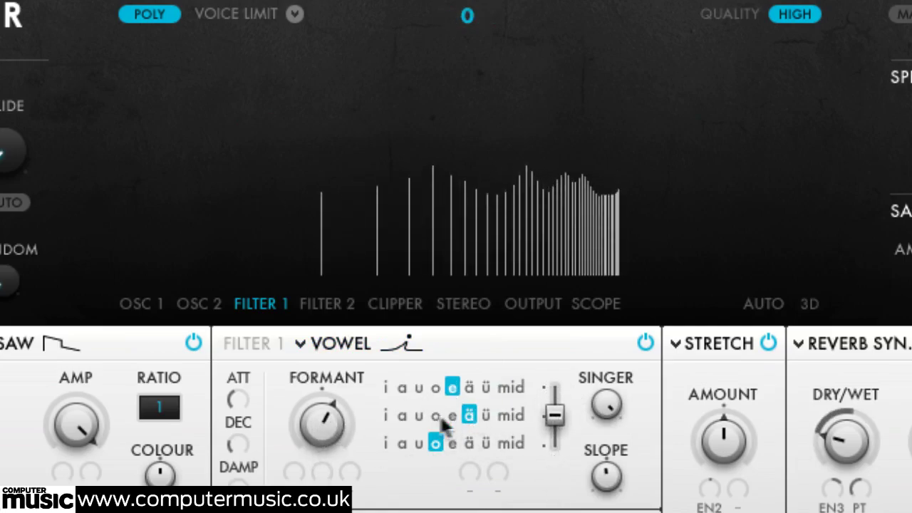
Choose a as the second vowel and ü as the third, and move the vowel morph slider to -0.8
click(403, 417)
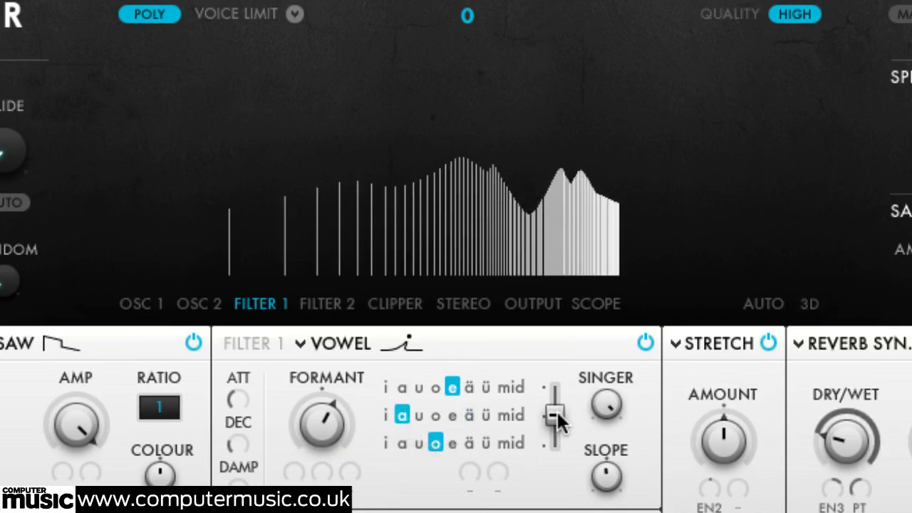
drag(553, 418, 560, 477)
click(485, 444)
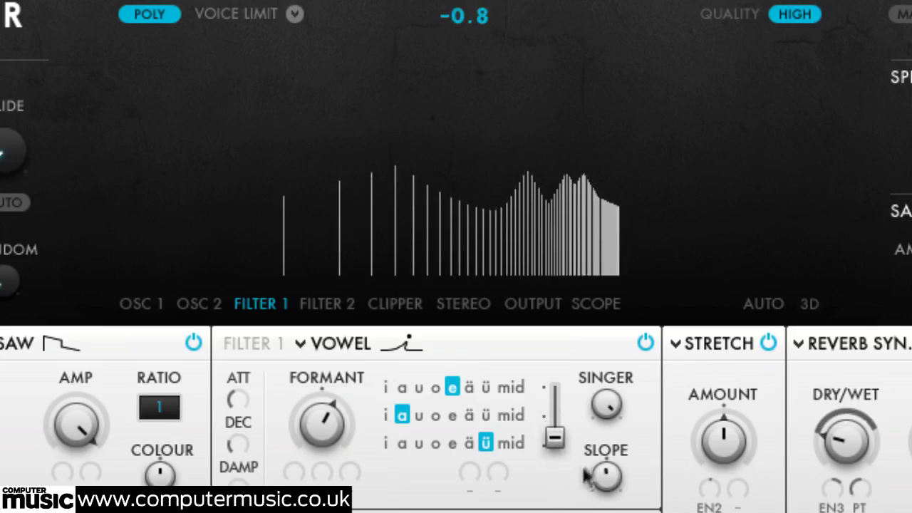
Set the Vowel filter's Singer to 0.3, lower Formant, and sweep the vowel morph slider up to 1 and back down
drag(603, 406, 600, 506)
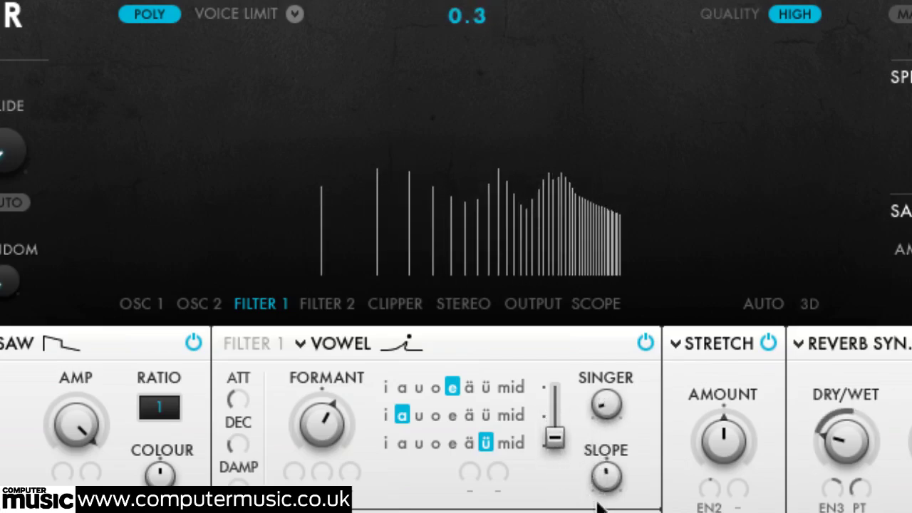
drag(315, 427, 315, 473)
drag(560, 437, 577, 230)
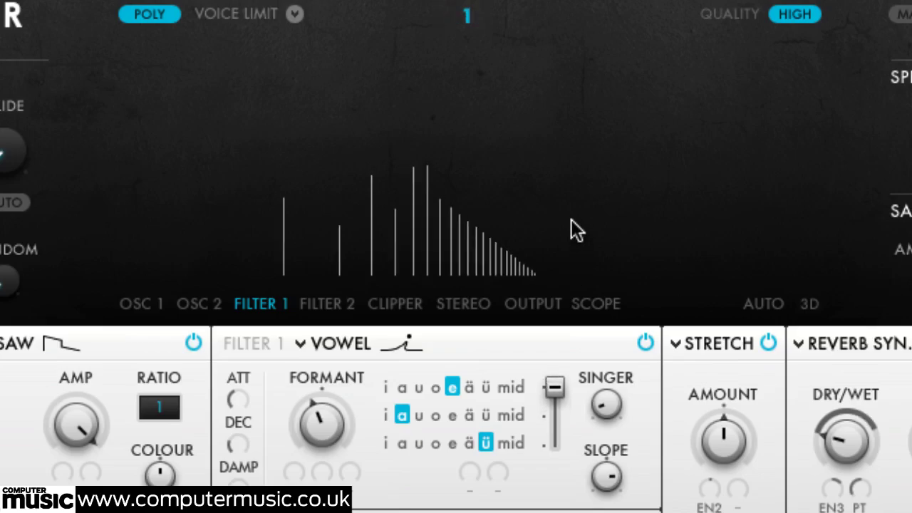
drag(553, 385, 549, 512)
Switch Filter 1 to Formant and set Stretch to -0.32
click(319, 343)
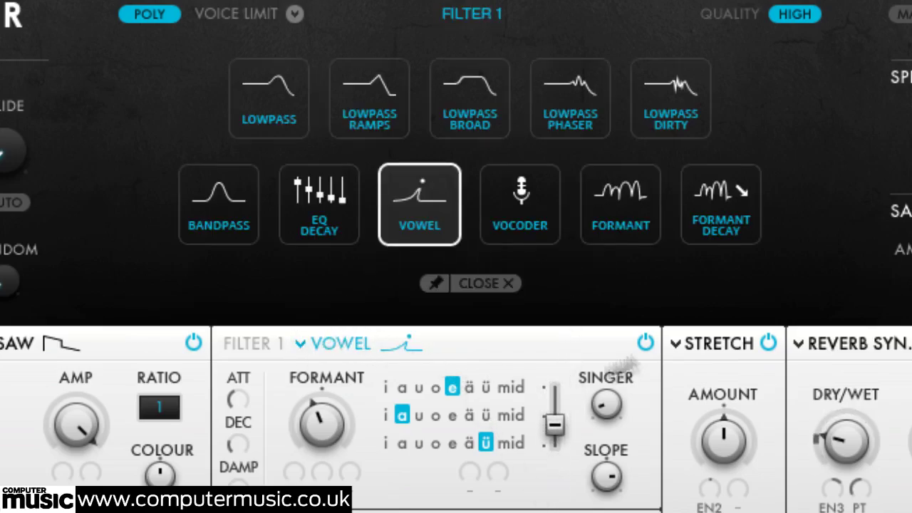
click(618, 203)
drag(360, 423, 352, 381)
drag(427, 427, 413, 474)
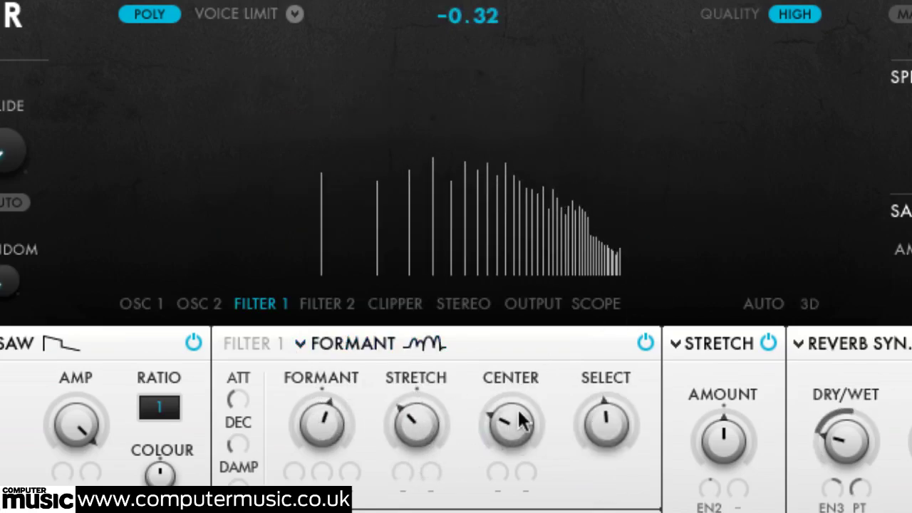
Set the Formant filter's Center to 41, raise Formant, and take Select to 25 before lowering it to 18
drag(520, 417, 556, 380)
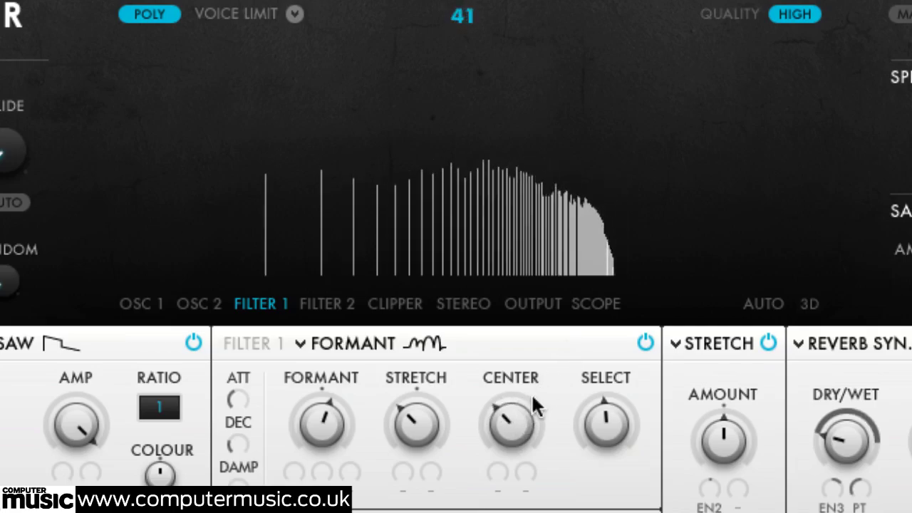
drag(601, 428, 627, 365)
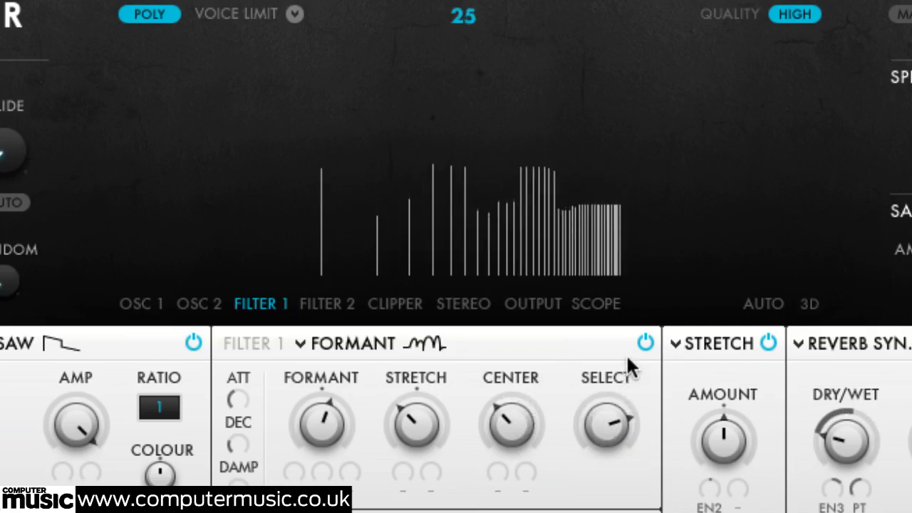
drag(332, 430, 340, 367)
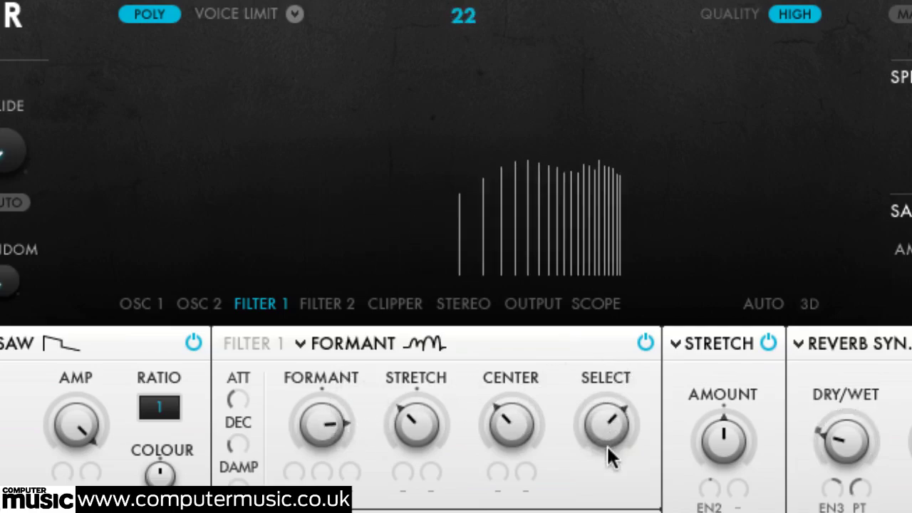
drag(606, 445, 602, 476)
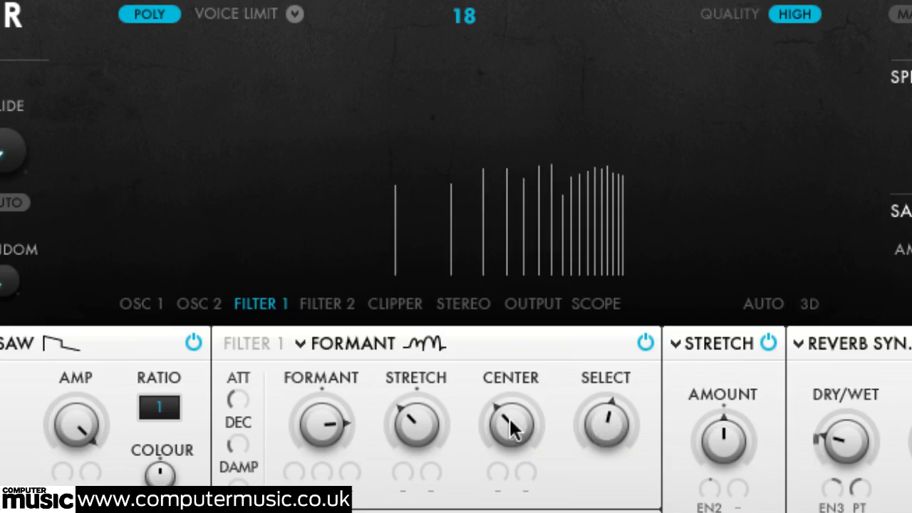
Lower the Formant filter's Center slightly and set Select to 10
drag(510, 428, 504, 446)
drag(609, 424, 599, 482)
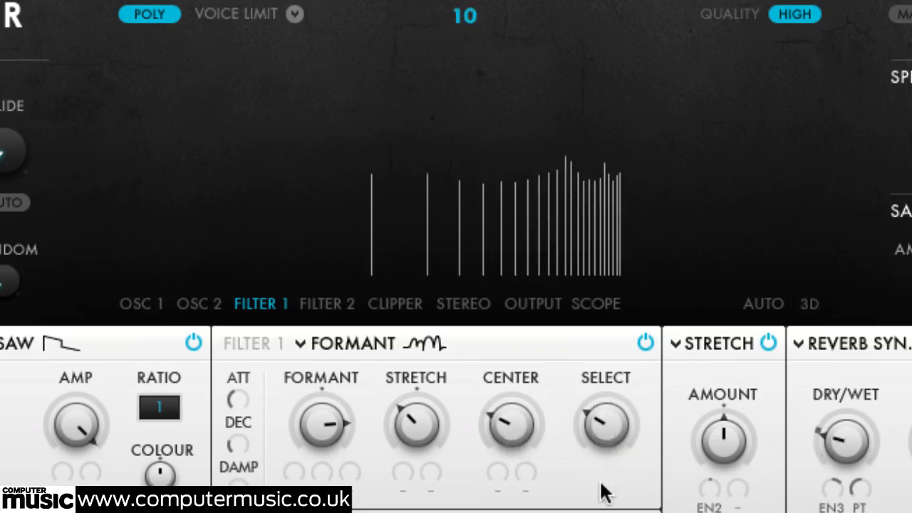
Sweep the Formant filter's Formant down to -36 and up to 47, and raise Stretch and Select
drag(315, 428, 321, 470)
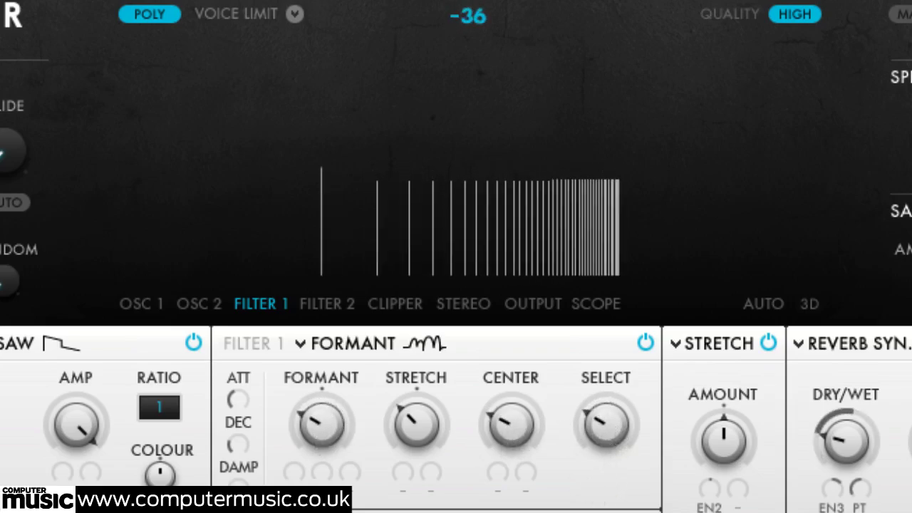
drag(332, 512, 350, 441)
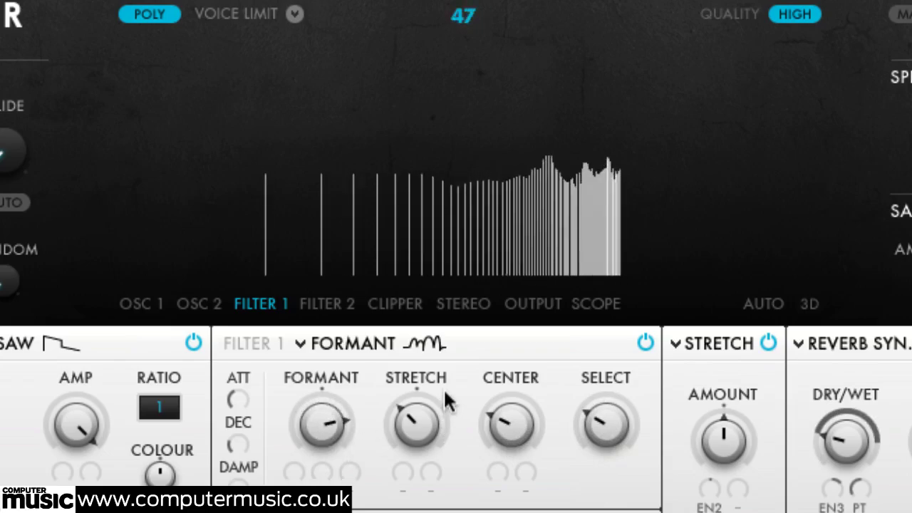
drag(418, 428, 434, 393)
drag(609, 427, 636, 310)
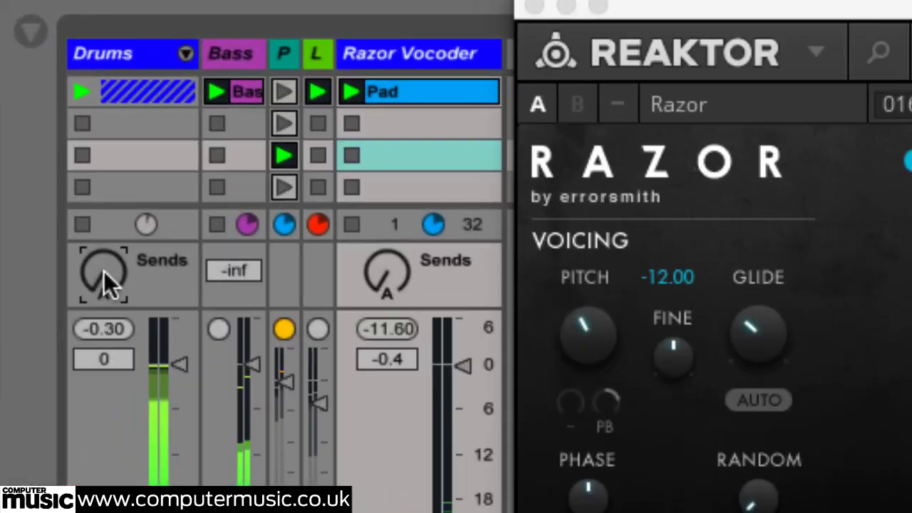
In Ableton Live's mixer, turn the Drums track's send A fully up and pull down its volume fader
drag(104, 272, 155, 70)
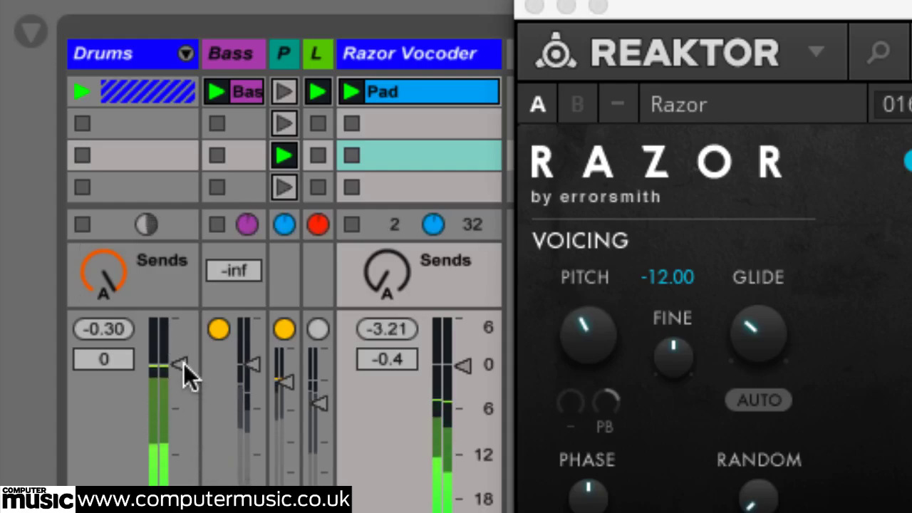
drag(182, 365, 183, 499)
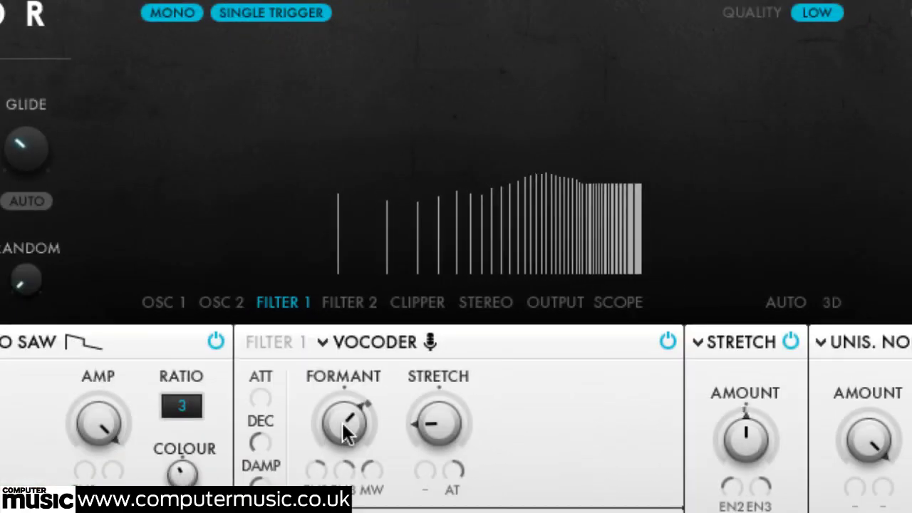
Set Razor's Vocoder Formant to -3.5, raise Stretch past its midpoint, and bring Formant up to 11.5
drag(341, 421, 341, 478)
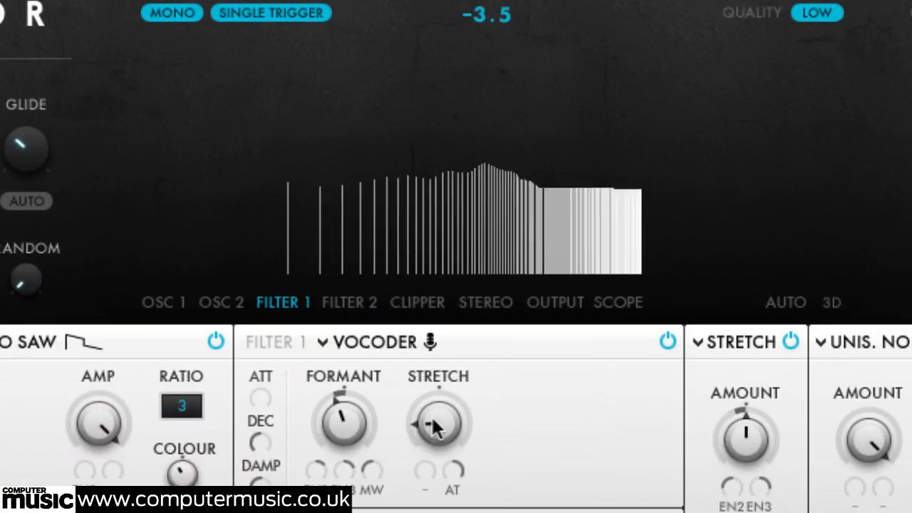
drag(432, 425, 461, 322)
drag(342, 427, 383, 321)
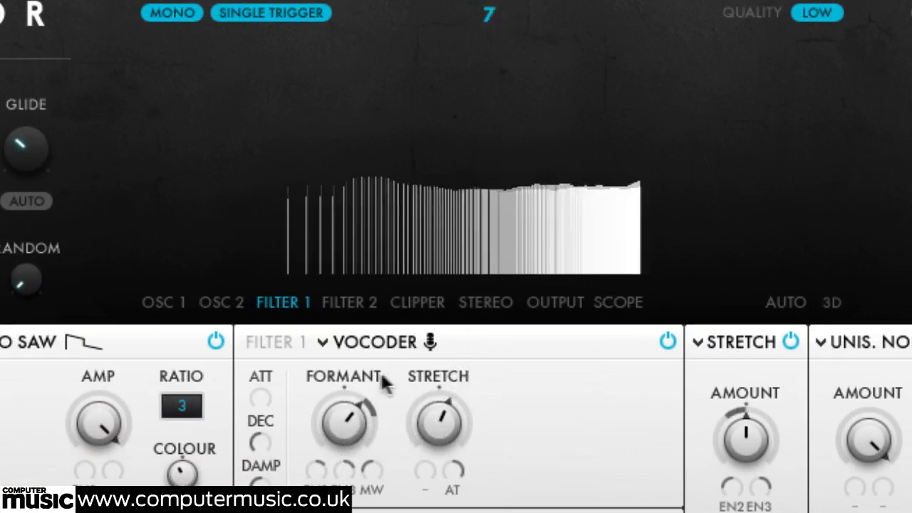
drag(342, 429, 351, 406)
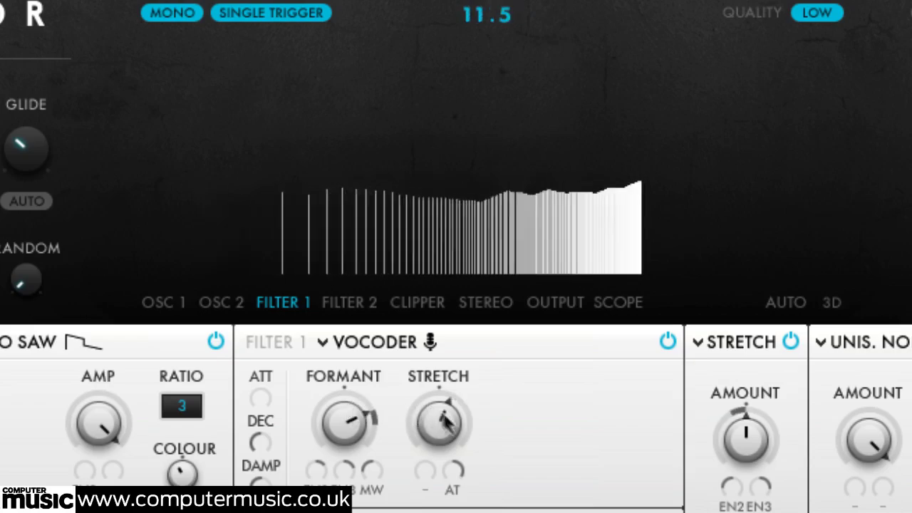
Raise the Vocoder's Stretch and Formant further, and bring Stretch back down
drag(438, 420, 460, 374)
drag(437, 408, 436, 396)
drag(354, 427, 350, 399)
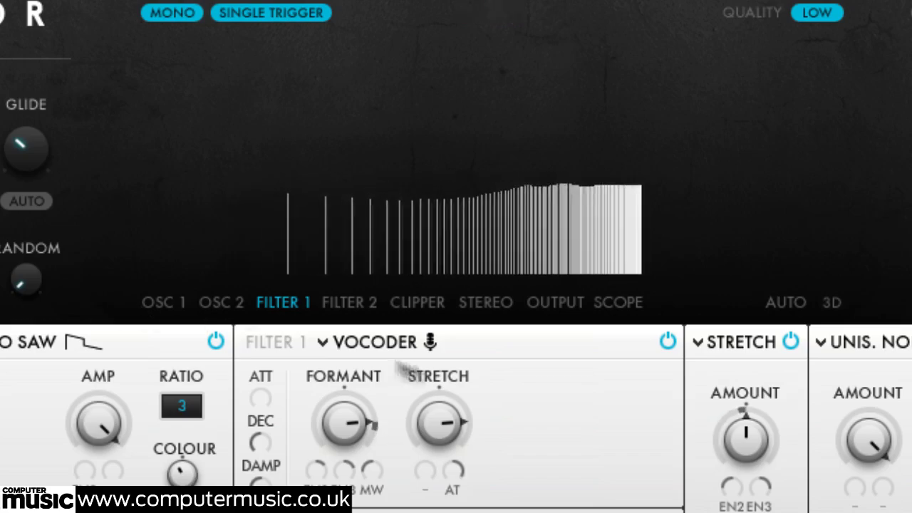
drag(445, 410, 437, 495)
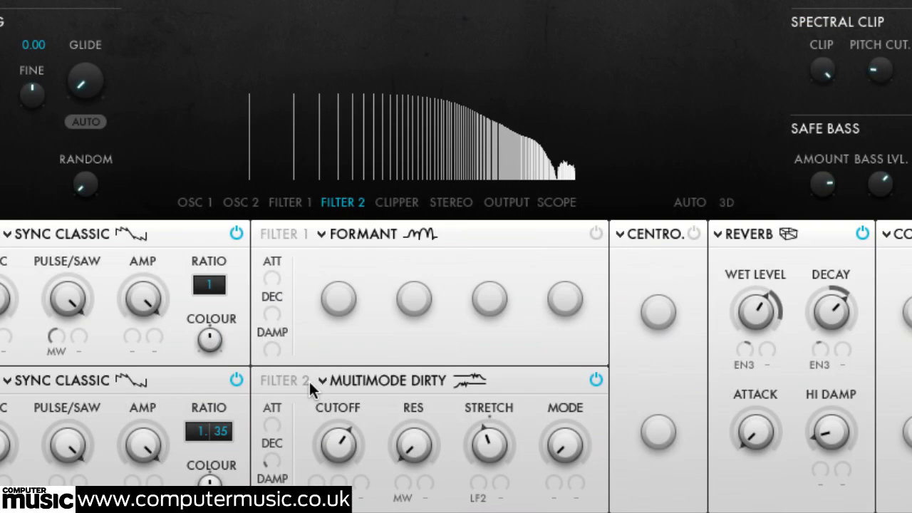
View the Filter 2 types, keep Multimode Dirty, and sweep its Mode high and back to just past its midpoint
click(377, 380)
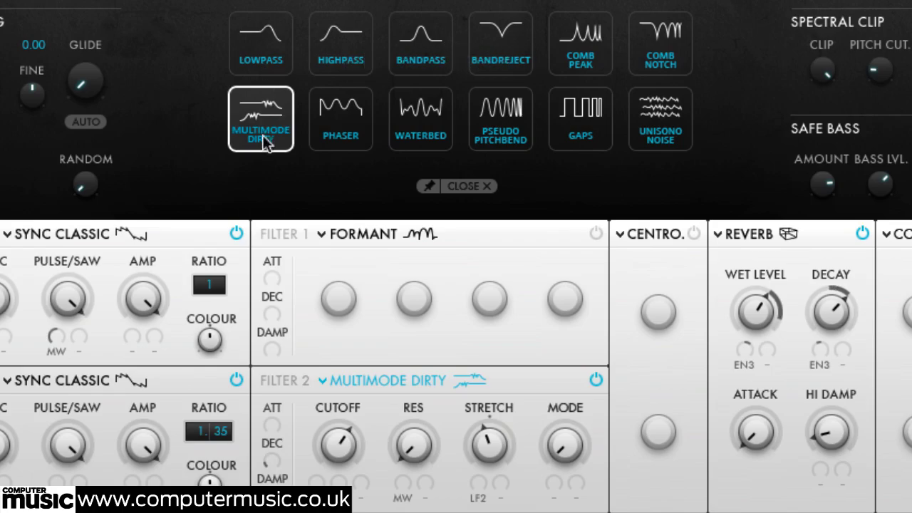
click(436, 187)
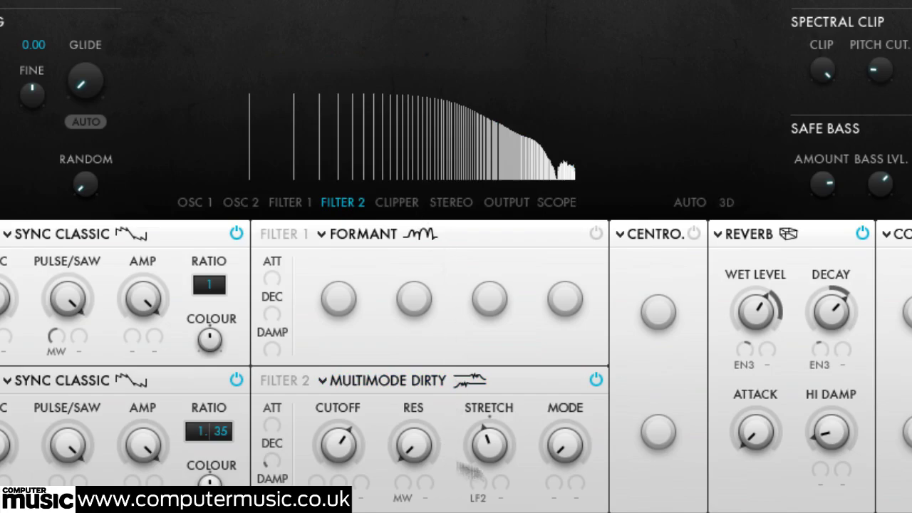
drag(566, 449, 573, 346)
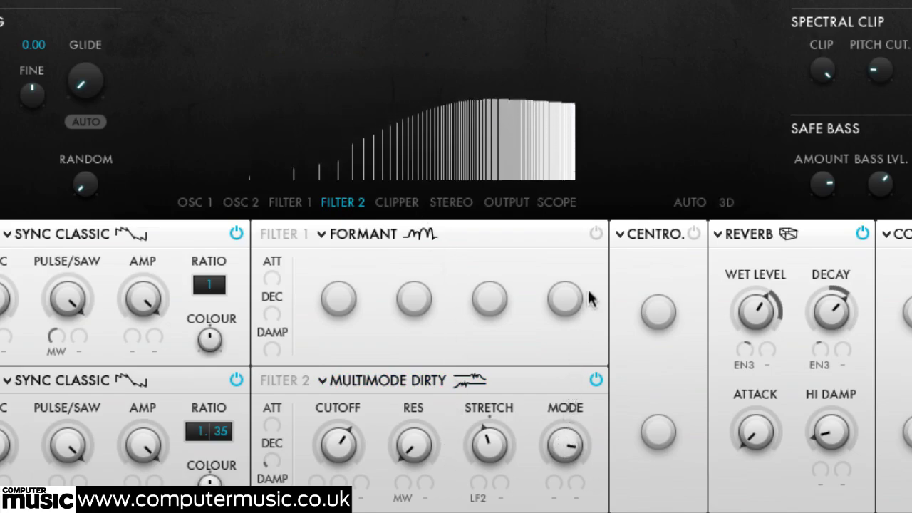
drag(591, 279, 557, 334)
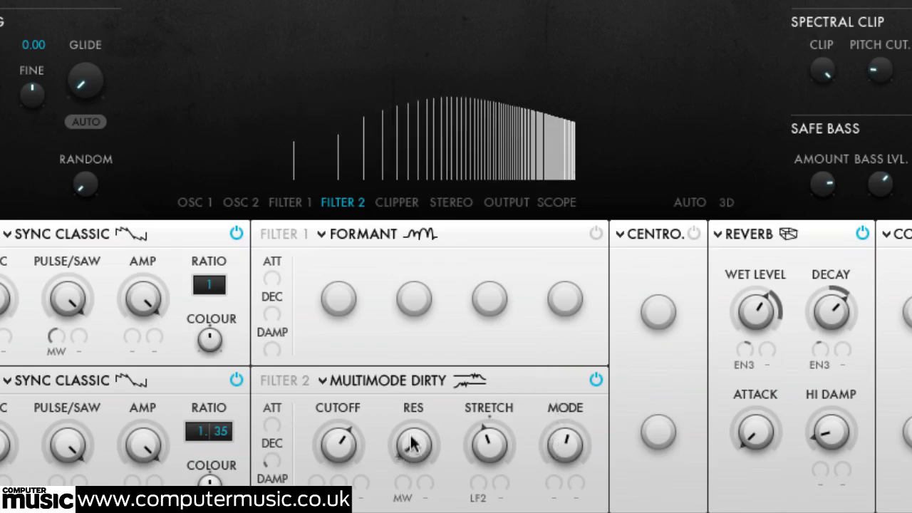
Raise Multimode Dirty's Res past its midpoint, lower Stretch, and turn Mode up to a high setting
drag(411, 443, 424, 345)
drag(496, 453, 504, 397)
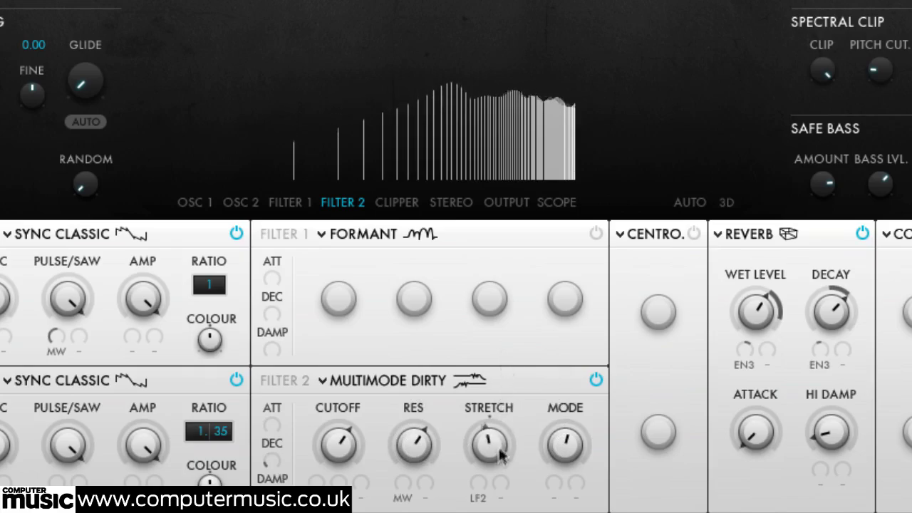
drag(501, 456, 499, 472)
mouse_move(570, 439)
mouse_down()
mouse_move(562, 508)
mouse_move(568, 428)
mouse_up()
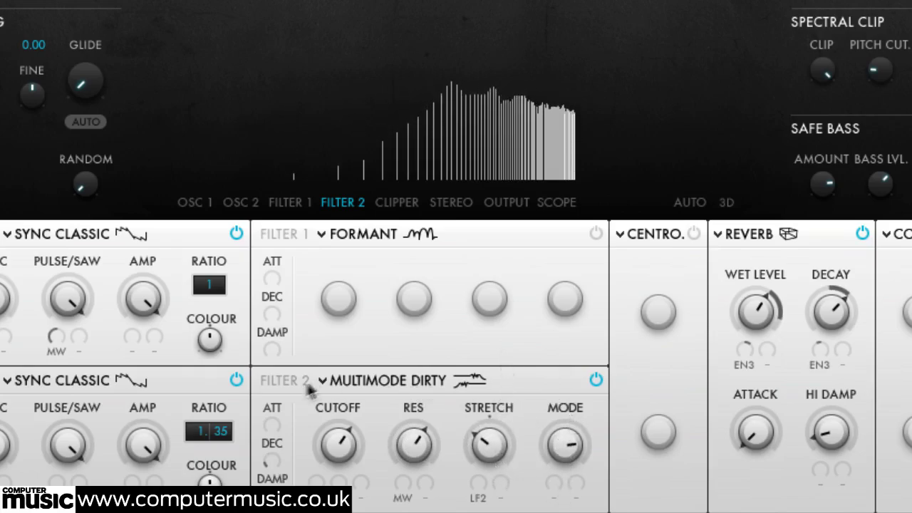
Switch Filter 2 to Comb Peak, lower its Cutoff to a low setting, and reduce Boost slightly from maximum
click(365, 377)
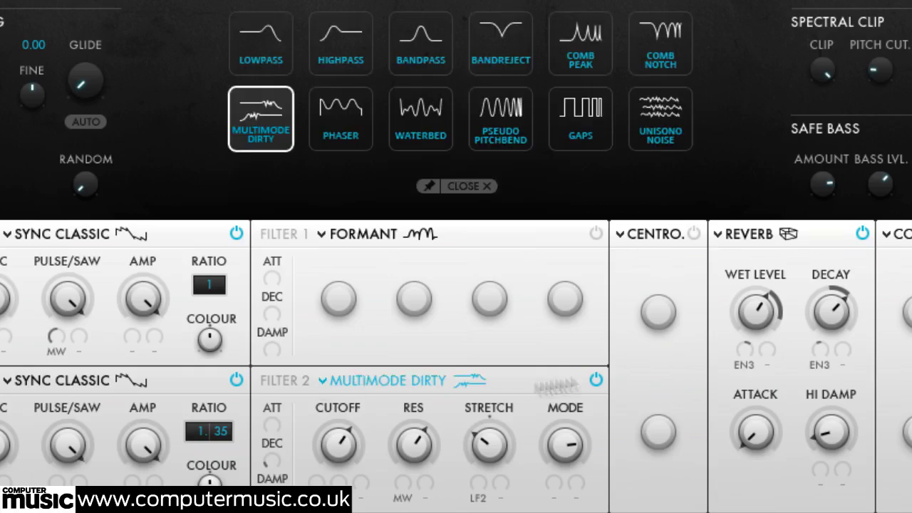
click(586, 49)
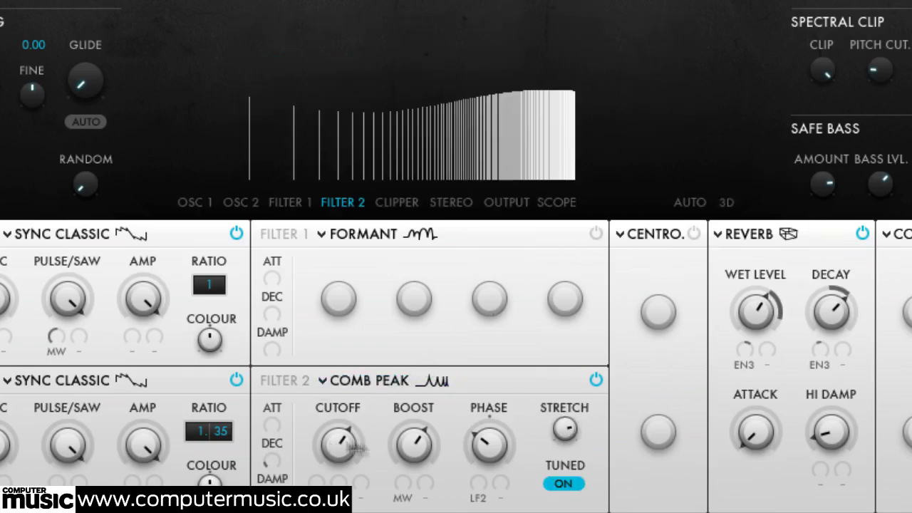
drag(338, 448, 336, 478)
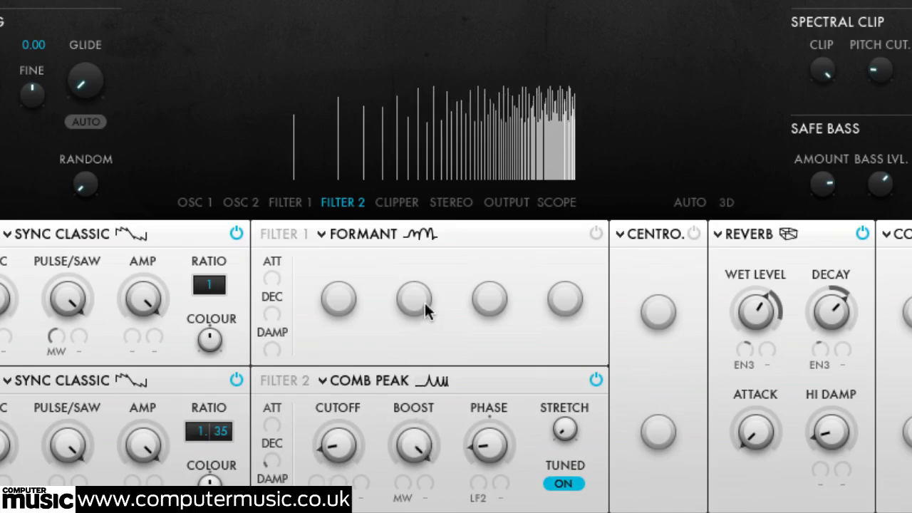
drag(425, 305, 420, 511)
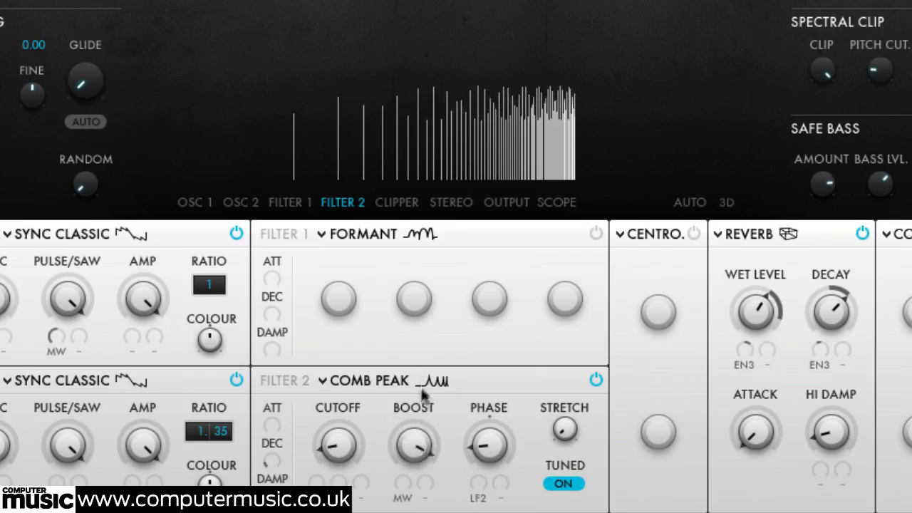
Switch Filter 2 to Comb Notch, adjust Shape, and turn Phase up to just past its midpoint
click(367, 380)
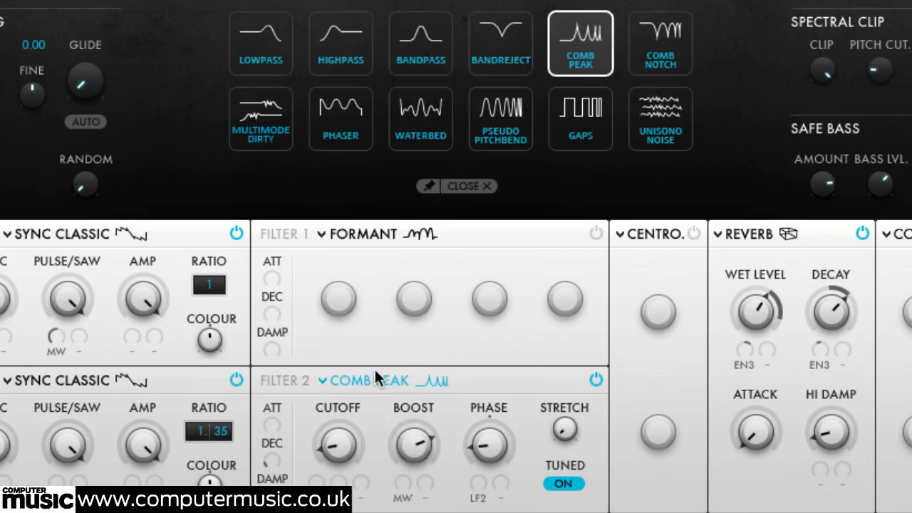
click(669, 51)
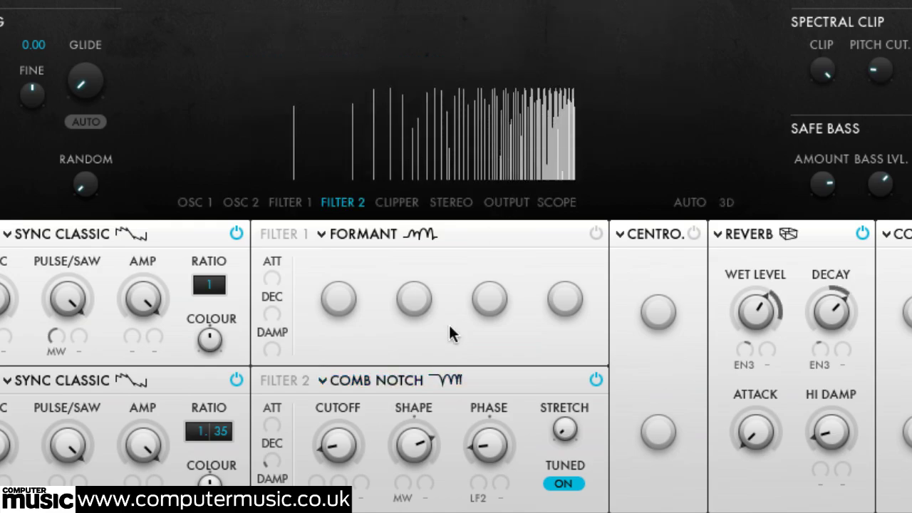
mouse_move(334, 454)
mouse_down()
mouse_move(346, 403)
mouse_move(326, 450)
mouse_up()
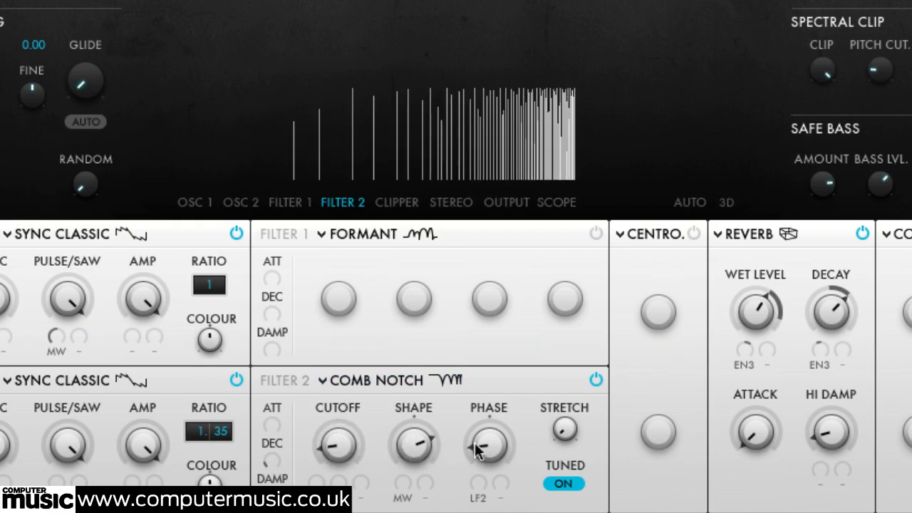
drag(419, 447, 416, 507)
drag(484, 452, 511, 380)
Raise Comb Notch's Cutoff slightly, then sweep Shape to maximum and back to a moderately high setting
drag(346, 437, 338, 419)
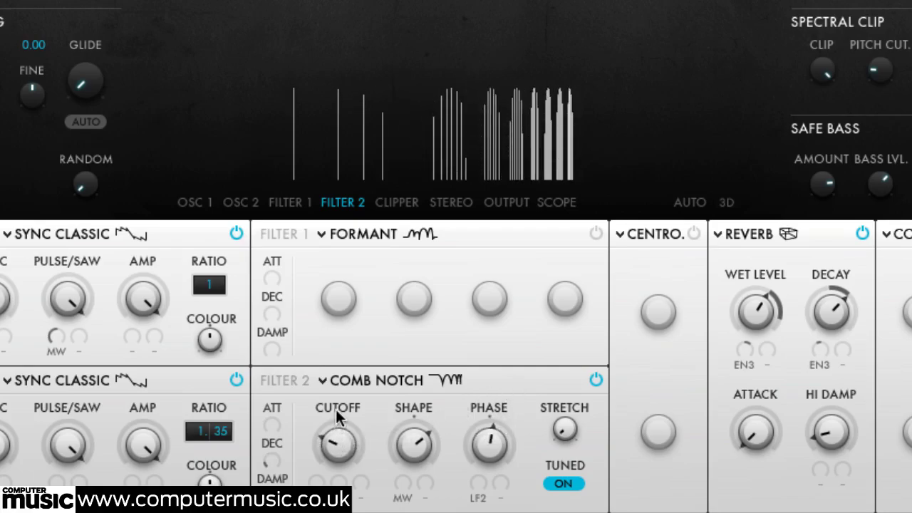
drag(413, 445, 448, 403)
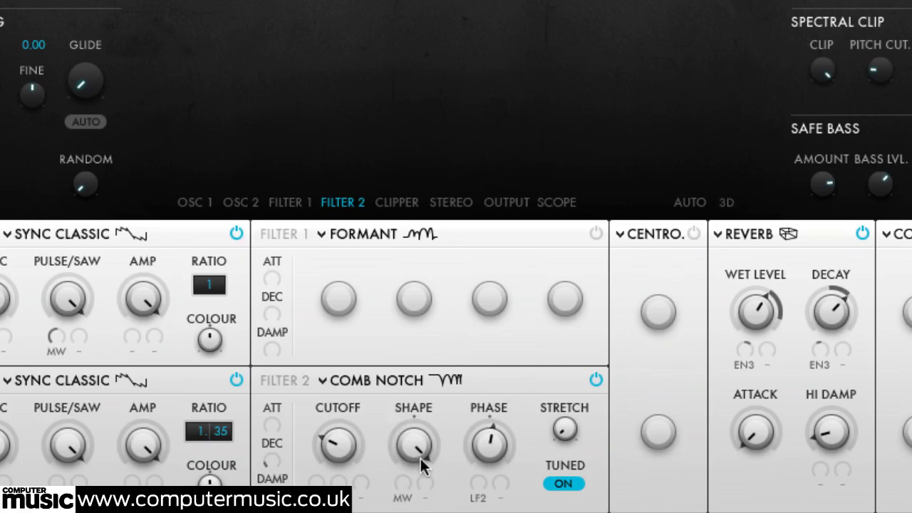
drag(423, 465, 399, 436)
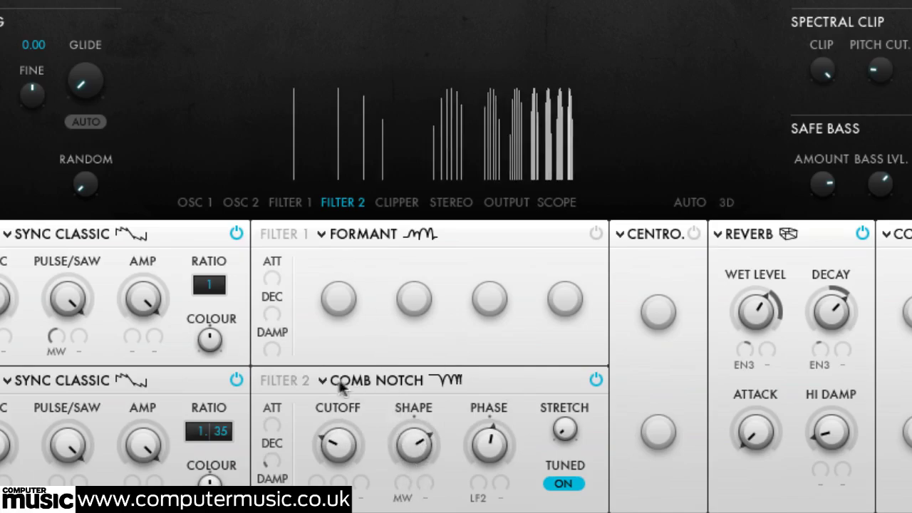
Switch Filter 2 to Phaser, set Cycles just past midpoint, Amount to maximum and Ramp to midpoint, and add LF2 modulation to Phase
click(299, 385)
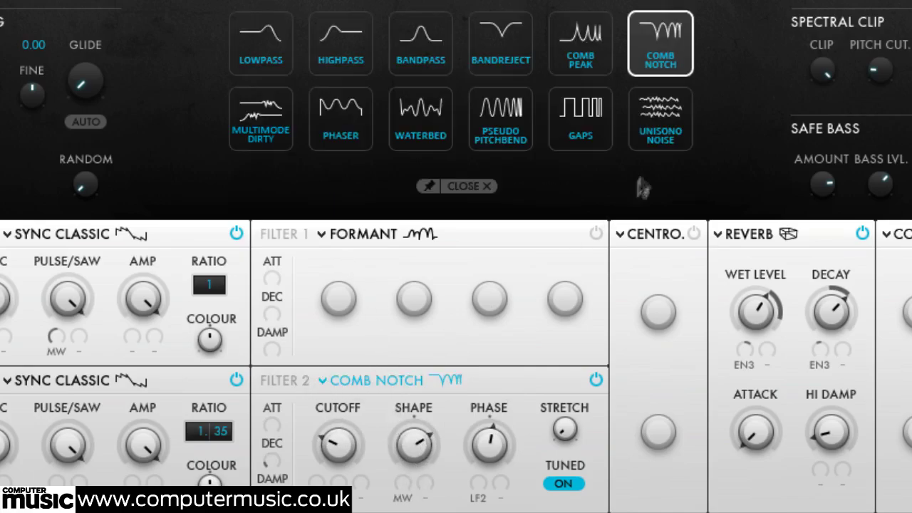
click(340, 142)
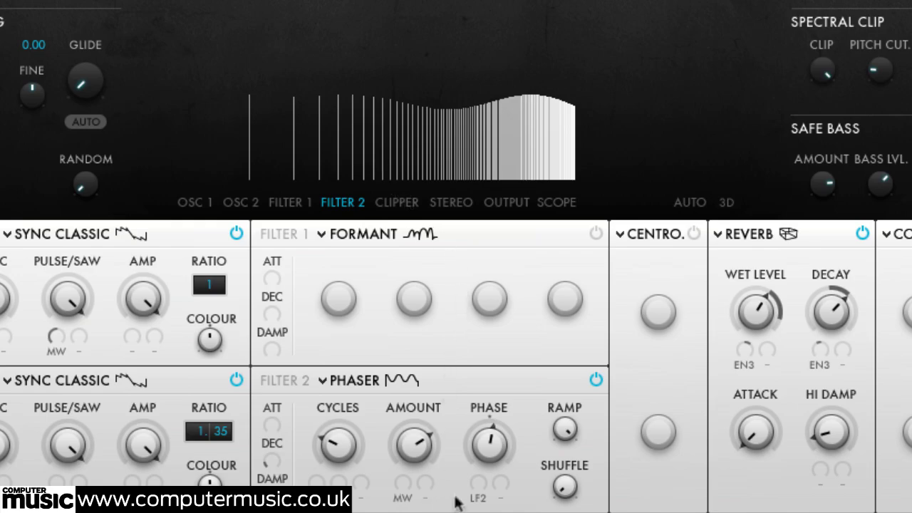
drag(350, 437, 367, 400)
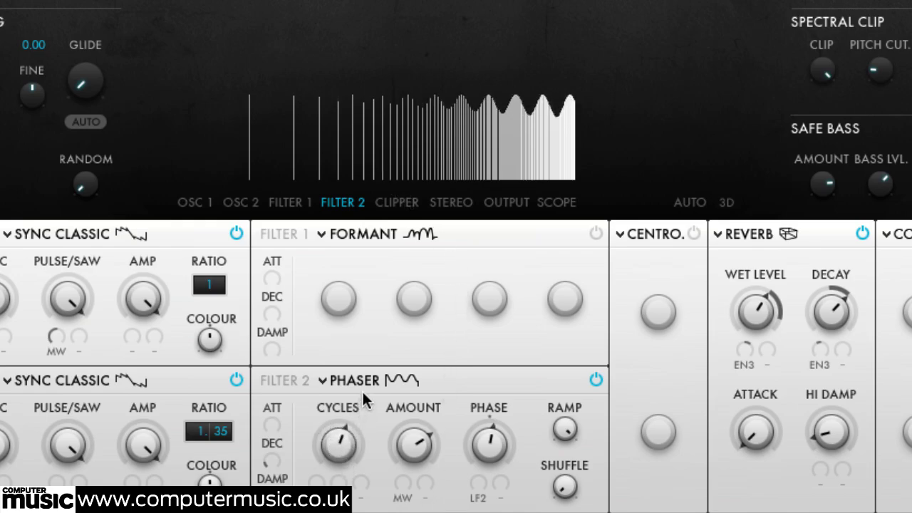
drag(413, 445, 428, 364)
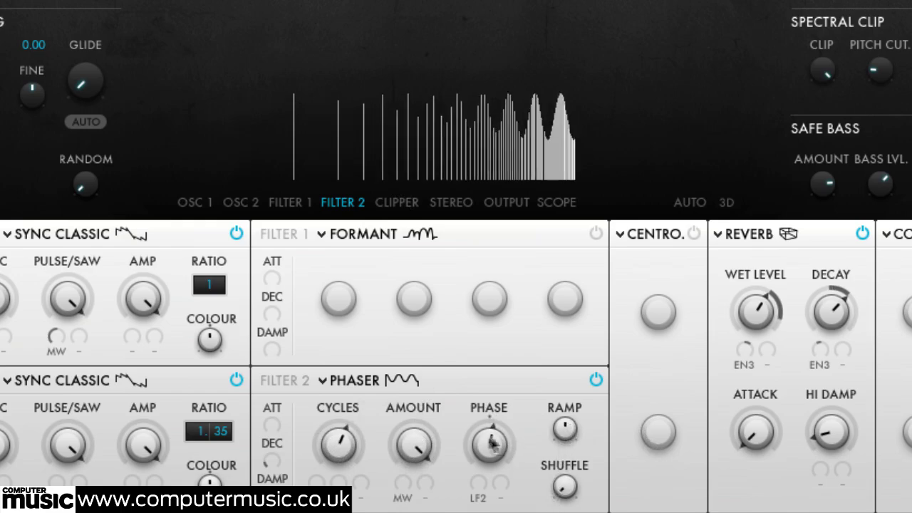
mouse_move(481, 435)
mouse_down()
mouse_move(493, 386)
mouse_move(487, 454)
mouse_move(479, 454)
mouse_move(482, 425)
mouse_up()
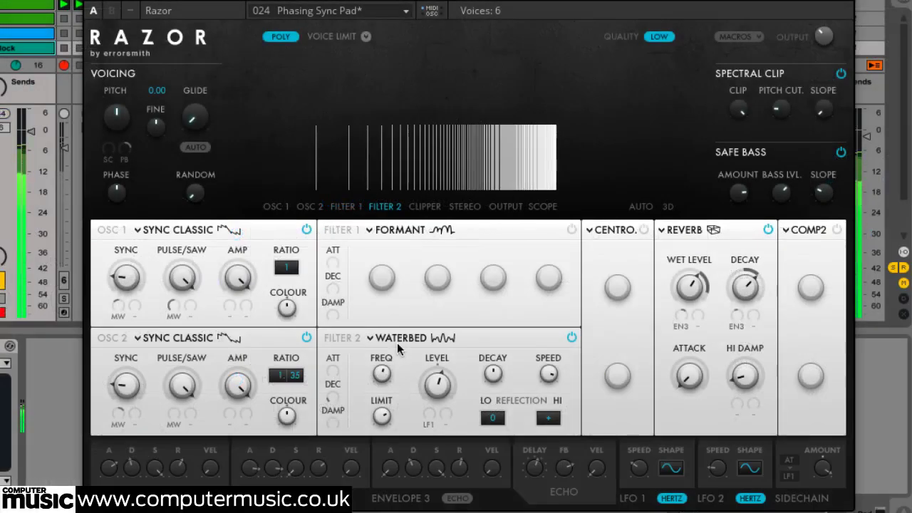
Switch Filter 2 to Waterbed, return to the spectrum display, and adjust Freq around its midpoint
click(397, 347)
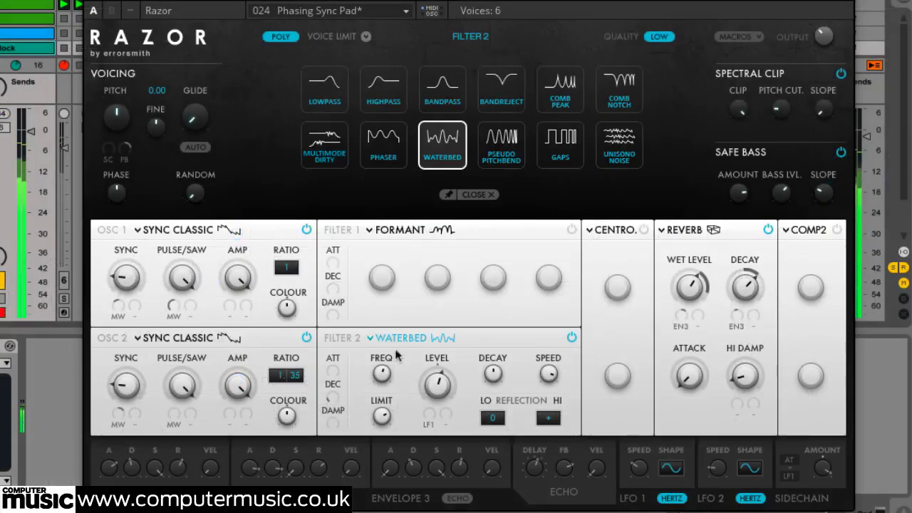
click(477, 194)
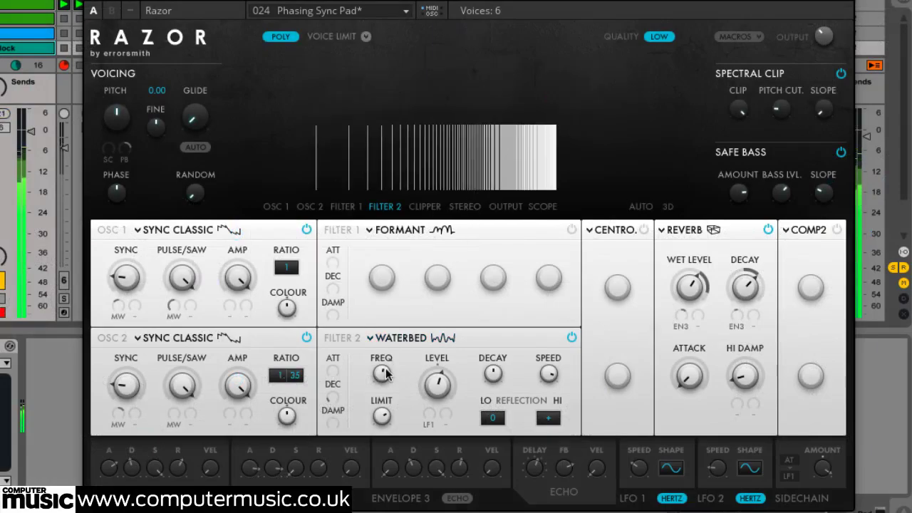
drag(386, 374, 391, 352)
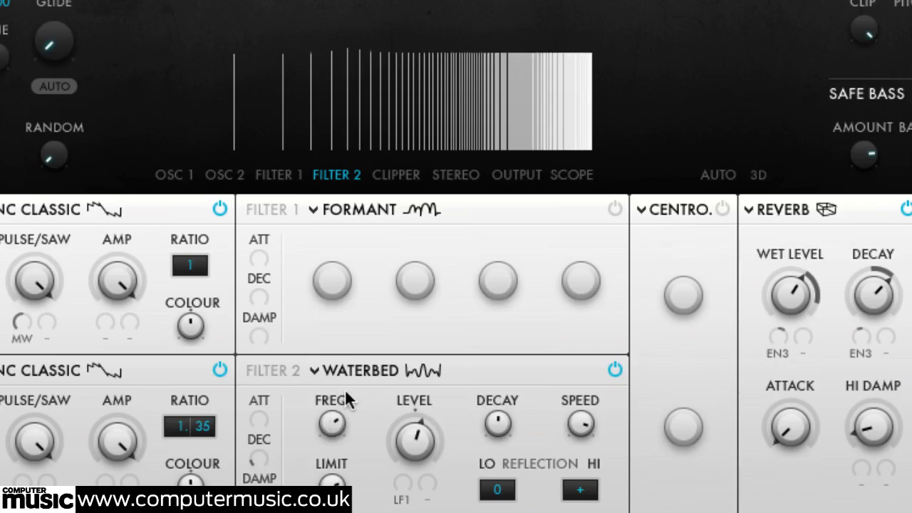
drag(344, 389, 343, 431)
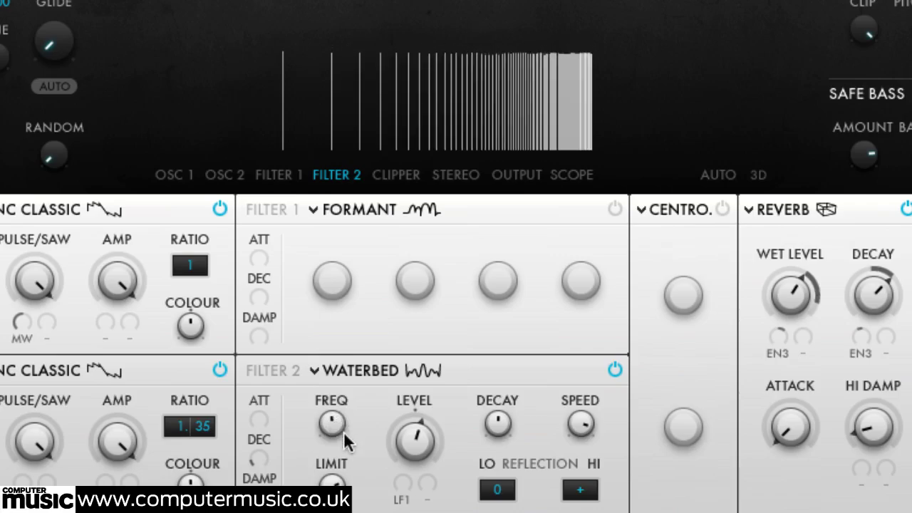
drag(355, 395, 353, 464)
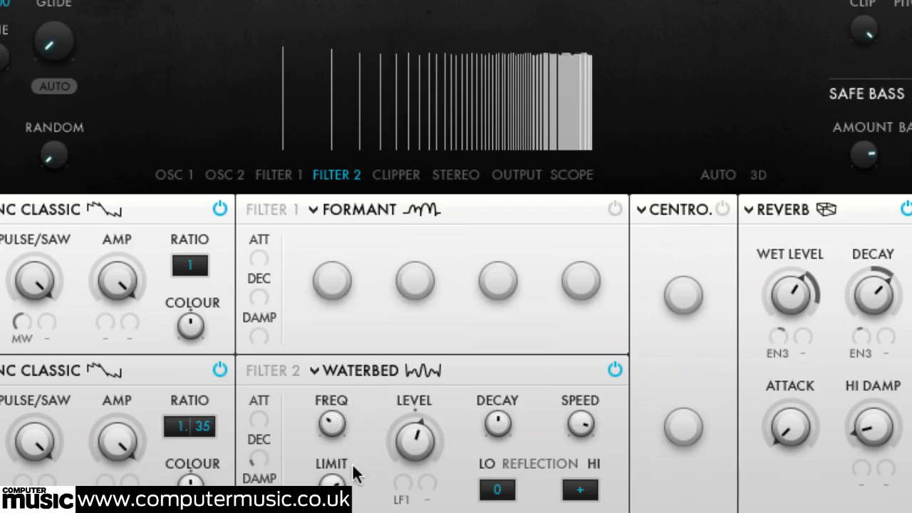
Switch Filter 2 to Pseudo Pitchbend, set Cutoff just below its midpoint, and sweep Amount low and back to a high setting
click(339, 371)
click(533, 97)
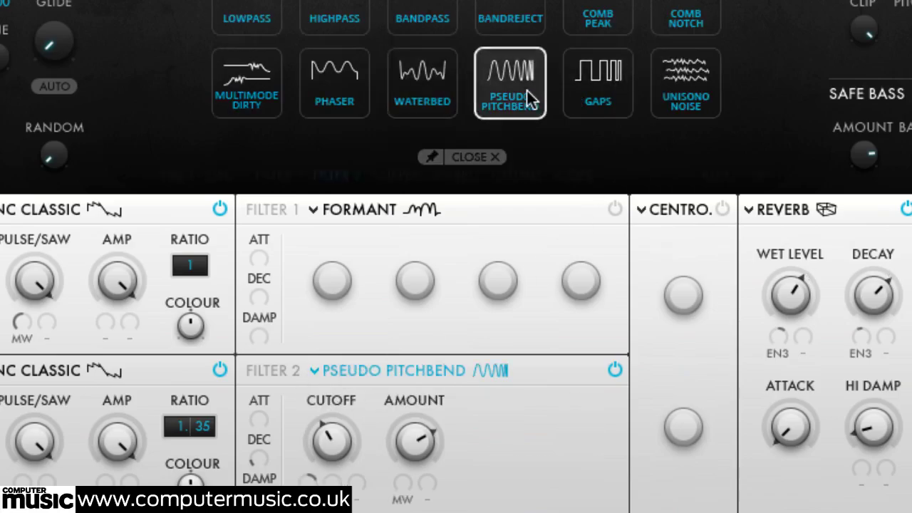
mouse_move(332, 447)
mouse_down()
mouse_move(339, 398)
mouse_move(335, 457)
mouse_up()
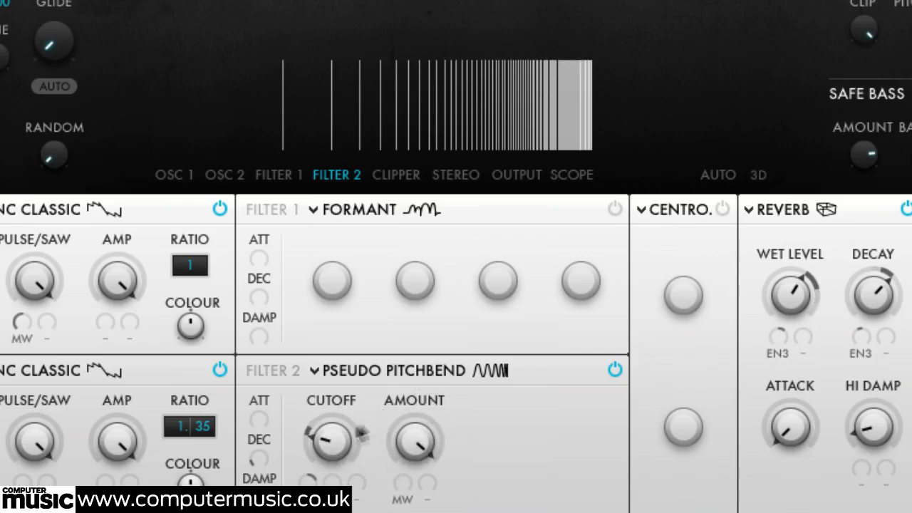
drag(332, 435, 342, 397)
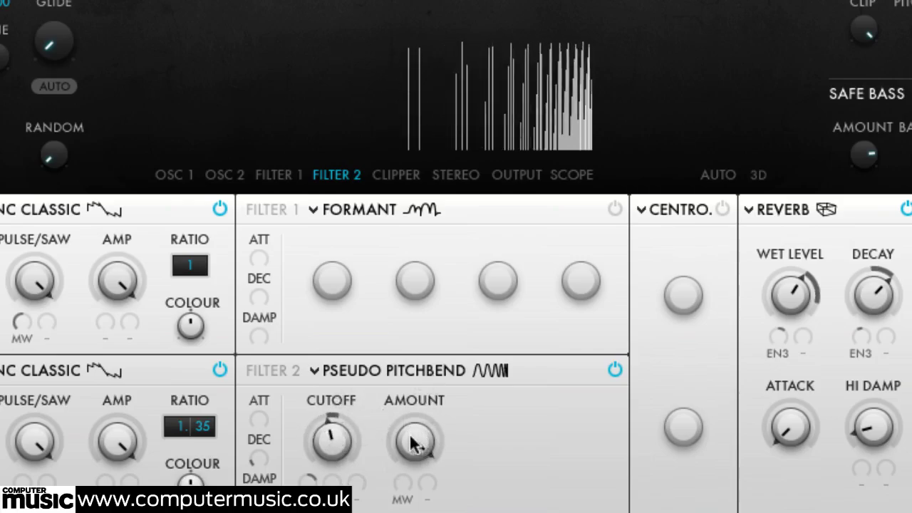
drag(416, 436, 406, 512)
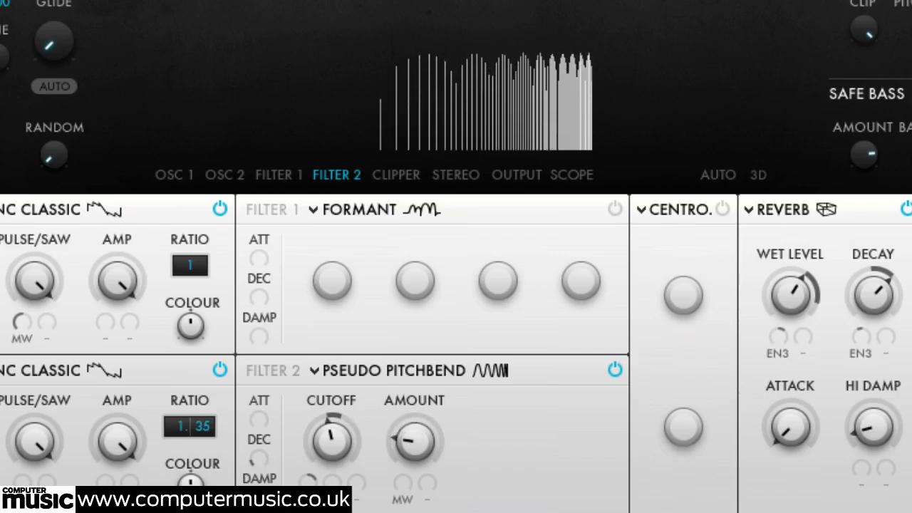
drag(406, 512, 462, 453)
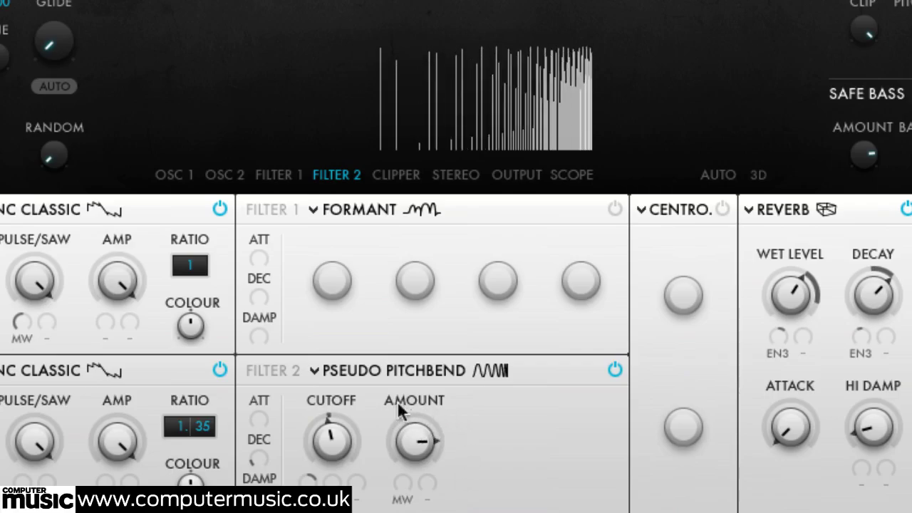
Switch Filter 2 to Gaps, adjust Cutoff to just past its midpoint, and lower Gap slightly
click(366, 372)
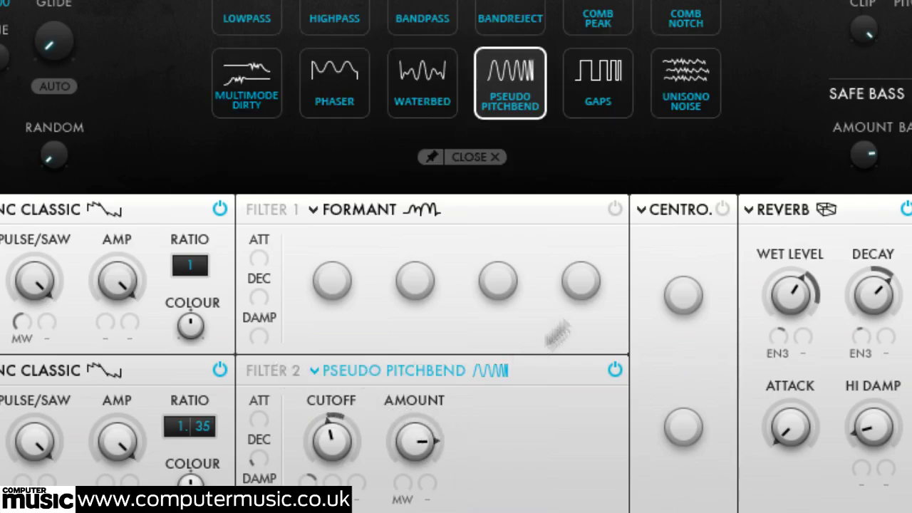
click(607, 88)
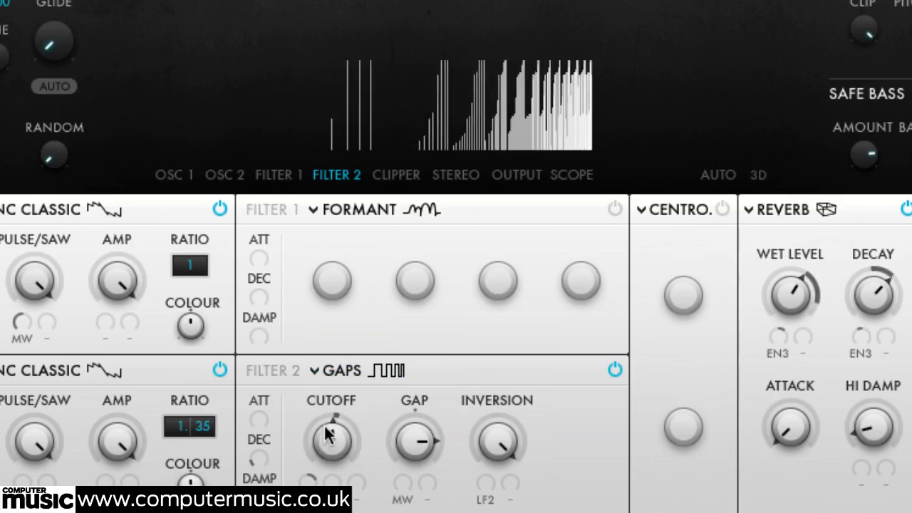
drag(416, 442, 416, 424)
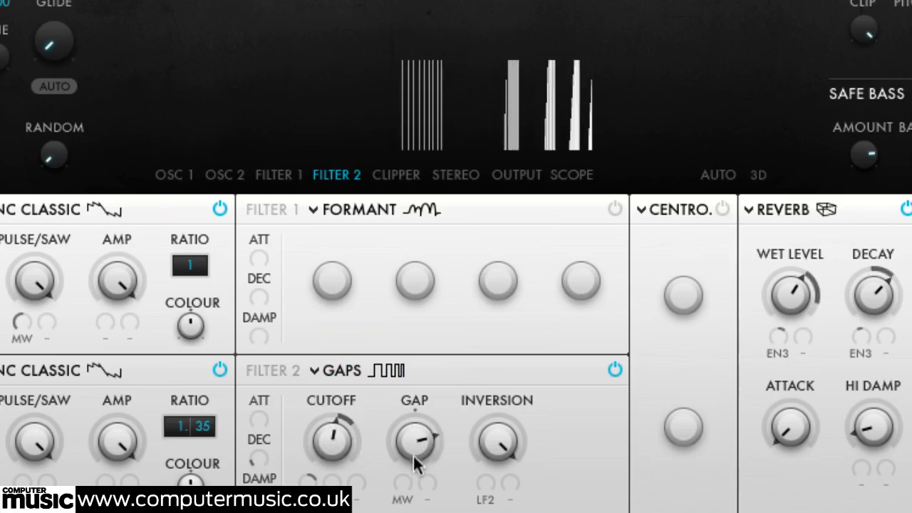
Lower the Gaps filter's Inversion to minimum and raise its Cutoff to a high setting
drag(501, 433, 499, 510)
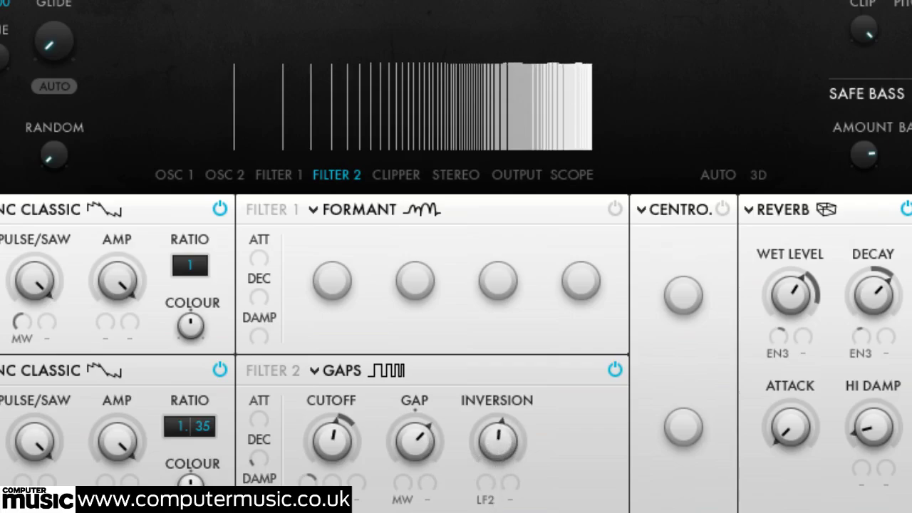
drag(496, 443, 515, 452)
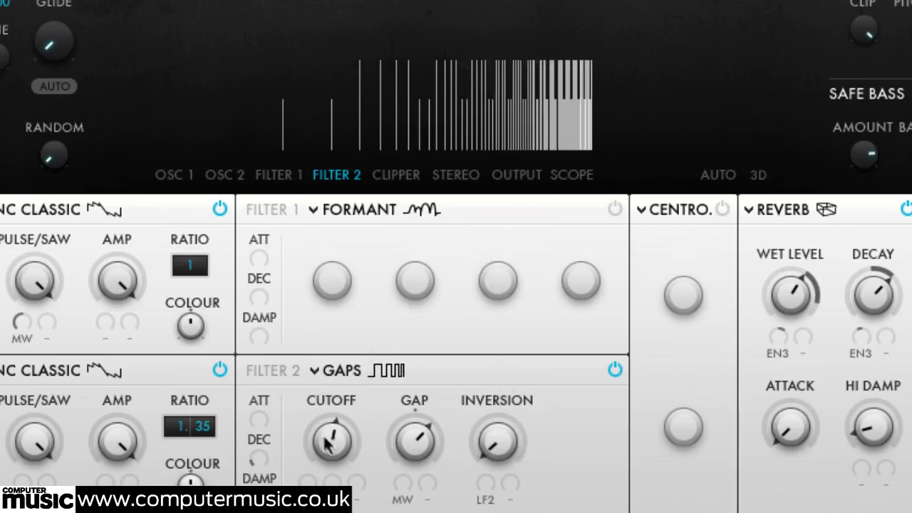
drag(325, 443, 341, 384)
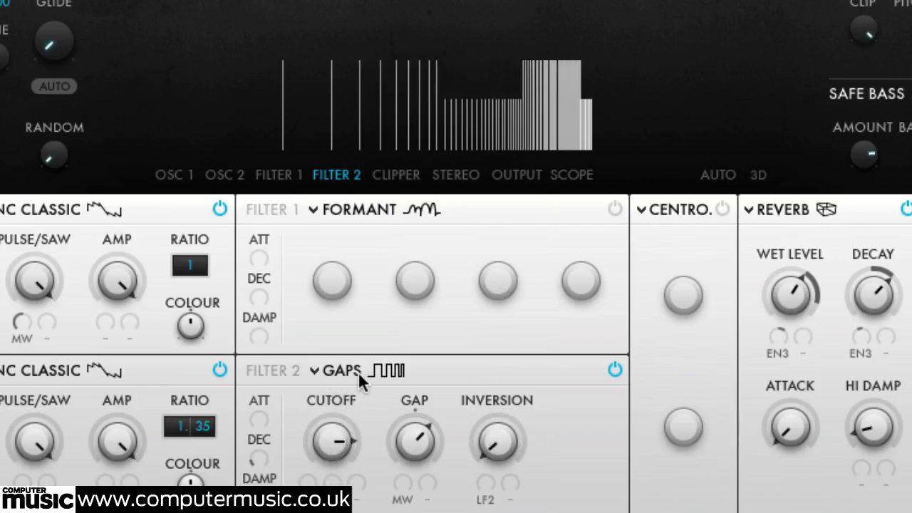
Switch Filter 2 to Unisono Noise, lower Speed to its midpoint, then raise Amount and Speed to maximum
click(343, 369)
click(699, 99)
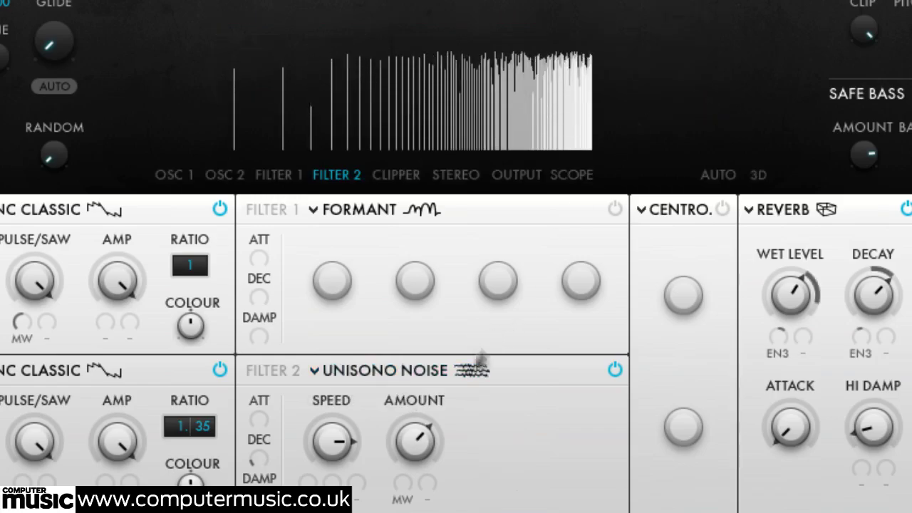
drag(334, 447, 331, 466)
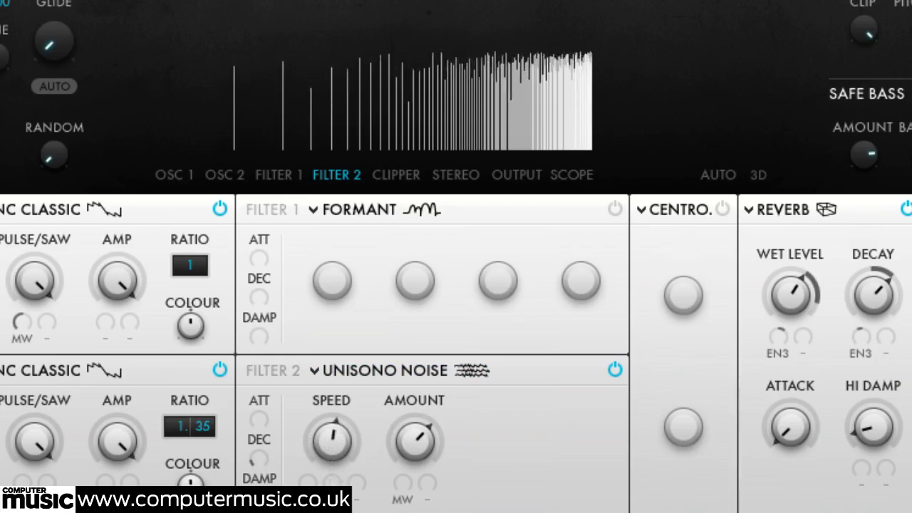
drag(415, 463, 432, 363)
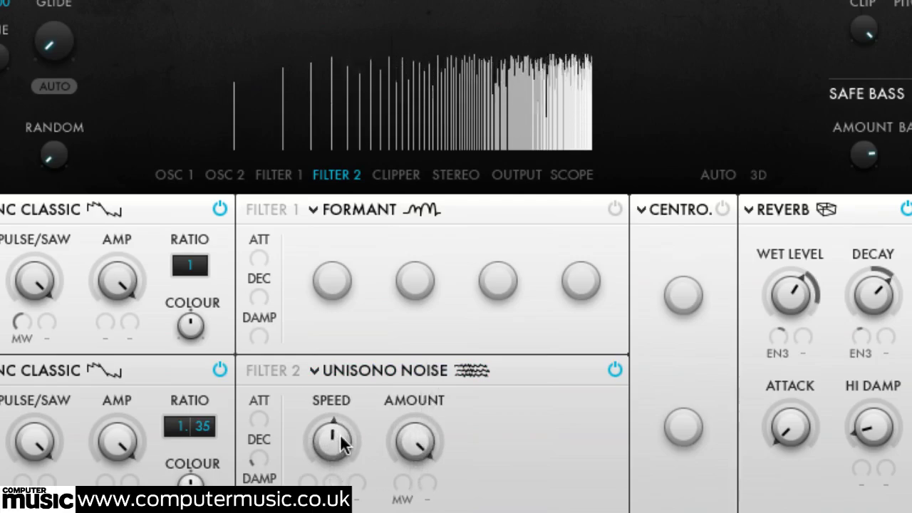
mouse_move(338, 446)
mouse_down()
mouse_move(338, 478)
mouse_move(346, 430)
mouse_up()
drag(354, 384, 366, 333)
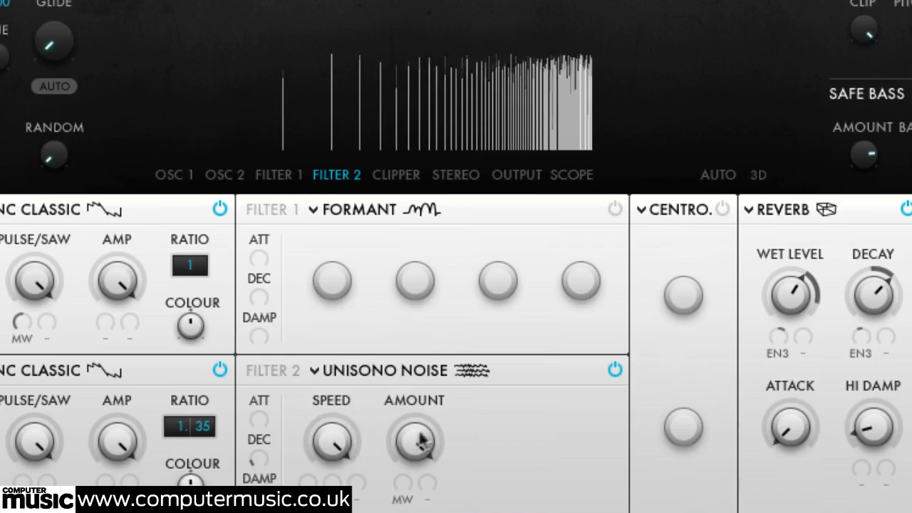
Sweep Unisono Noise's Amount low and back to maximum, then lower Speed to a low setting
drag(420, 441, 420, 510)
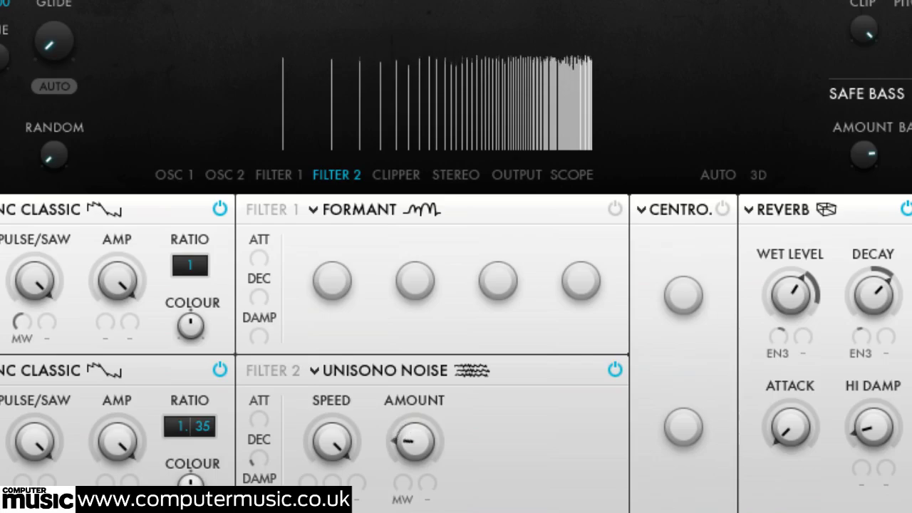
drag(430, 509, 441, 452)
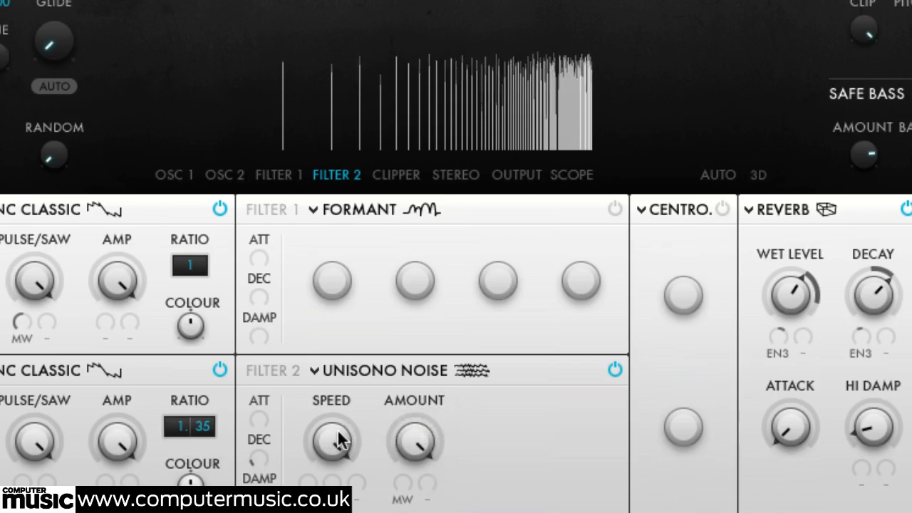
drag(339, 435, 340, 459)
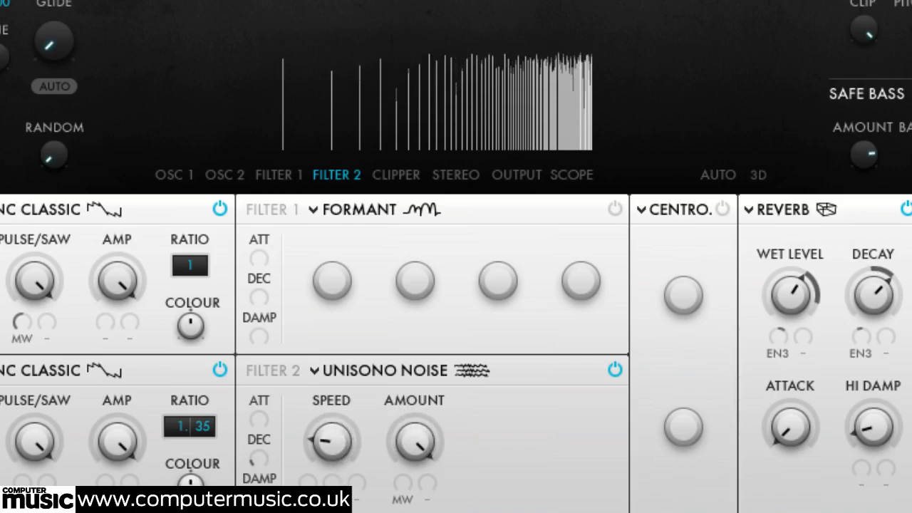
drag(340, 460, 358, 479)
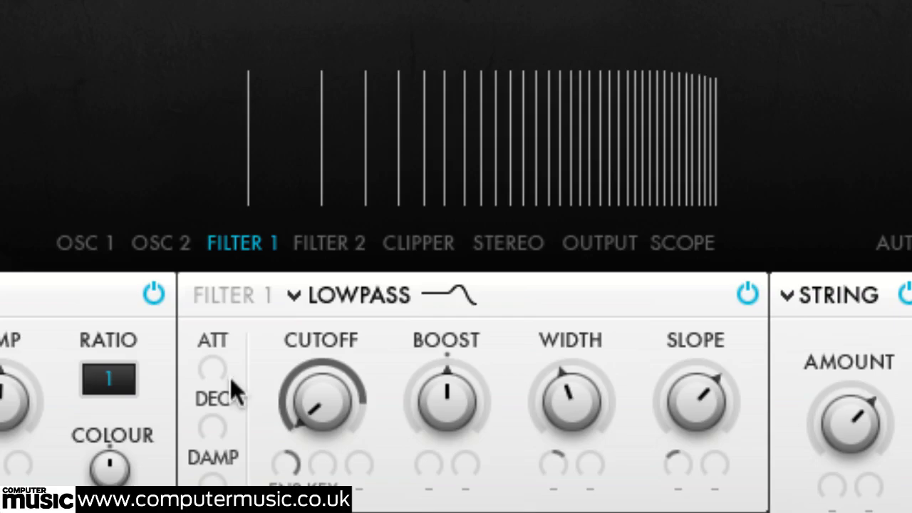
Raise and reset Filter 1 Lowpass's Att amount, turn Cutoff to maximum, and raise the Dec and Damp amounts
drag(214, 364, 228, 160)
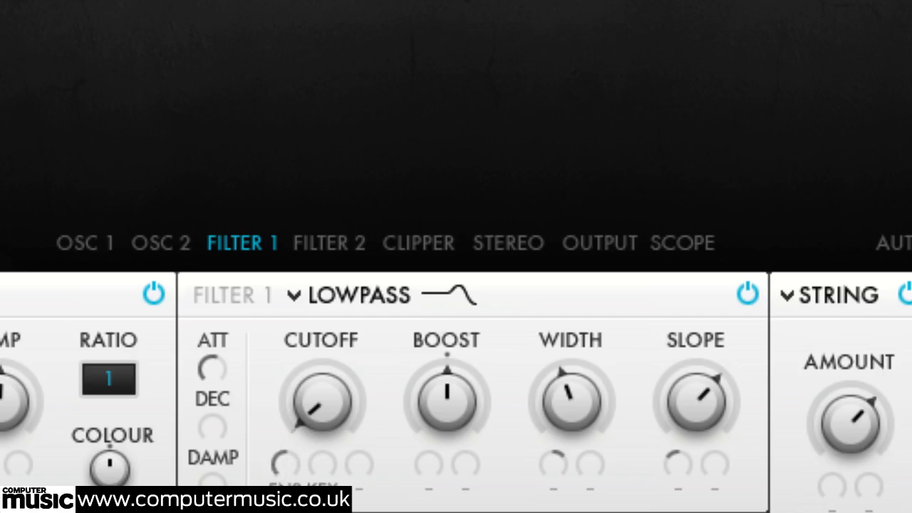
drag(317, 397, 346, 322)
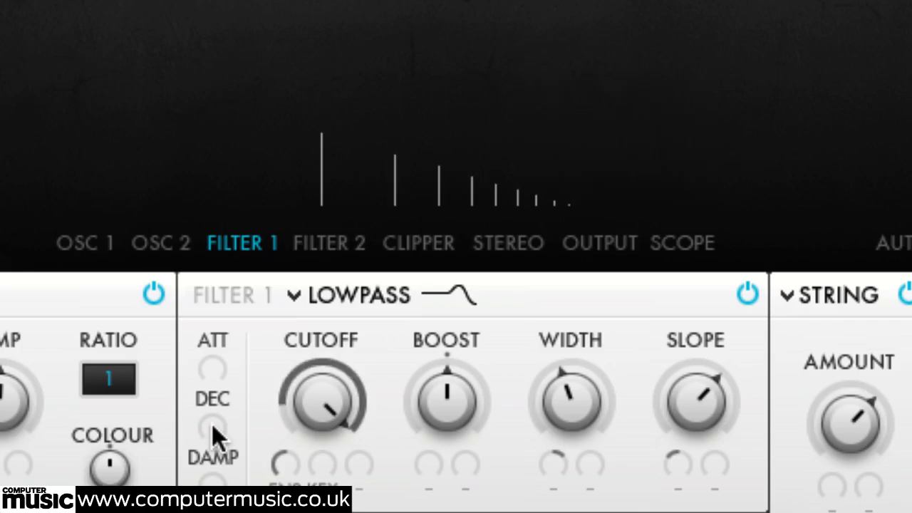
drag(212, 424, 241, 290)
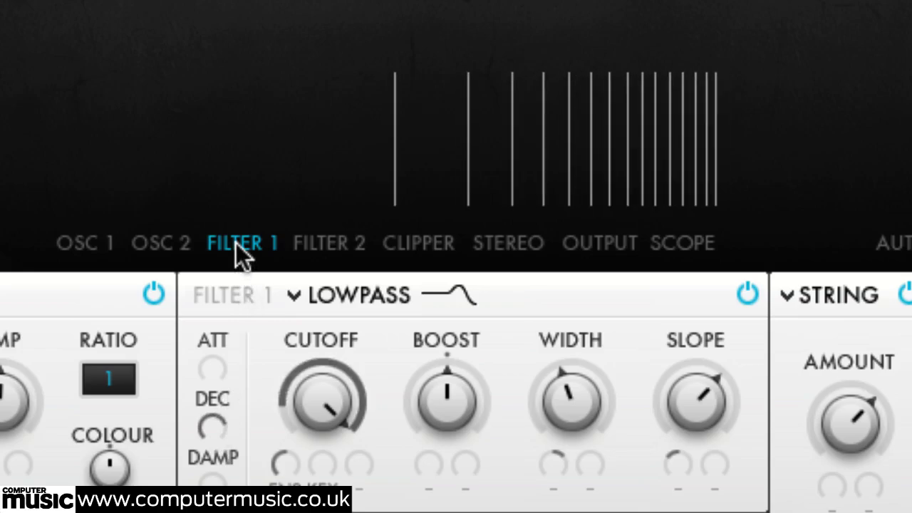
drag(239, 349, 257, 267)
drag(218, 488, 243, 367)
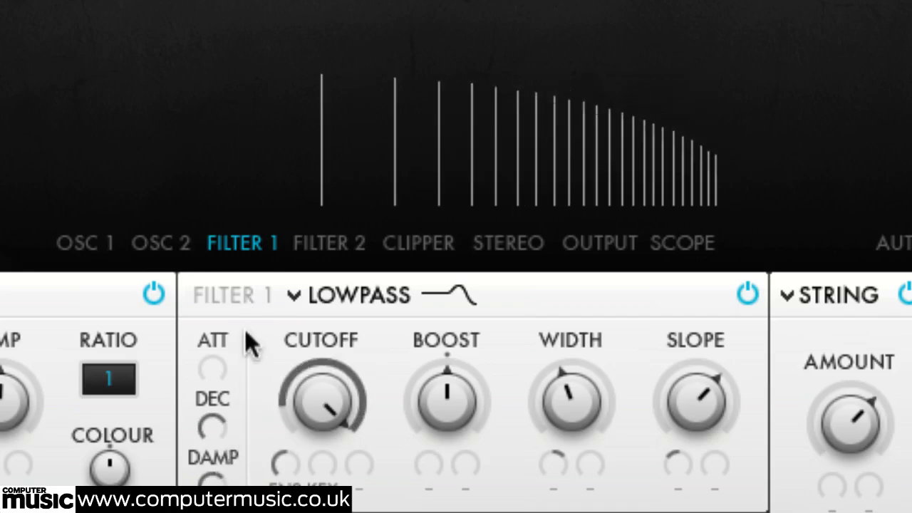